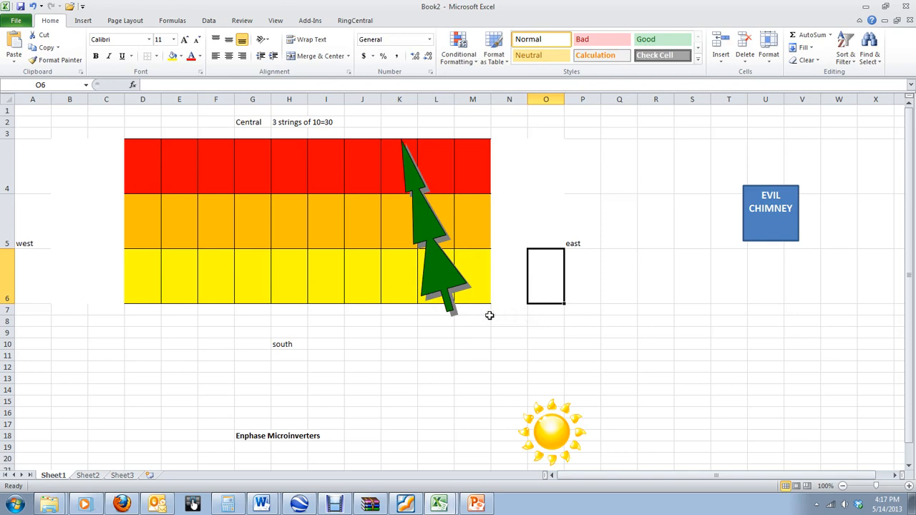
{"action": "left_click", "coordinate": [479, 180]}
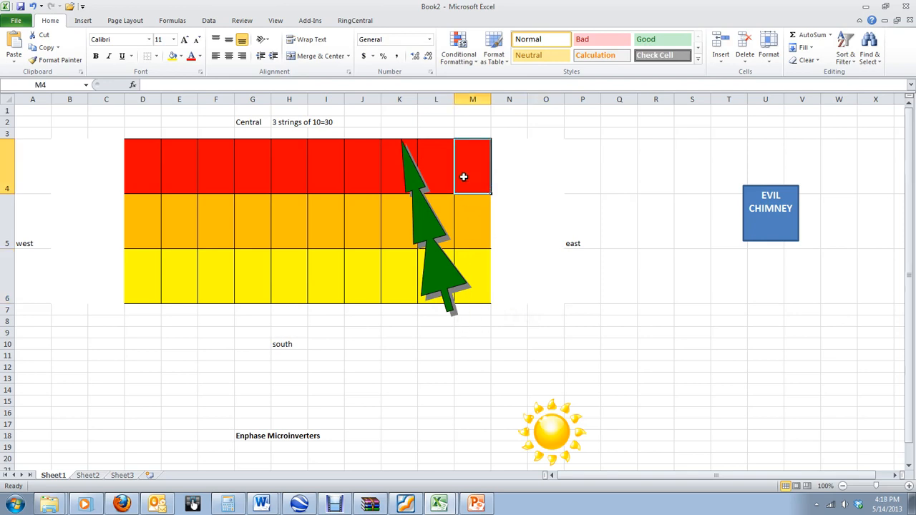
{"action": "left_click_drag", "start_coordinate": [159, 143], "coordinate": [482, 307]}
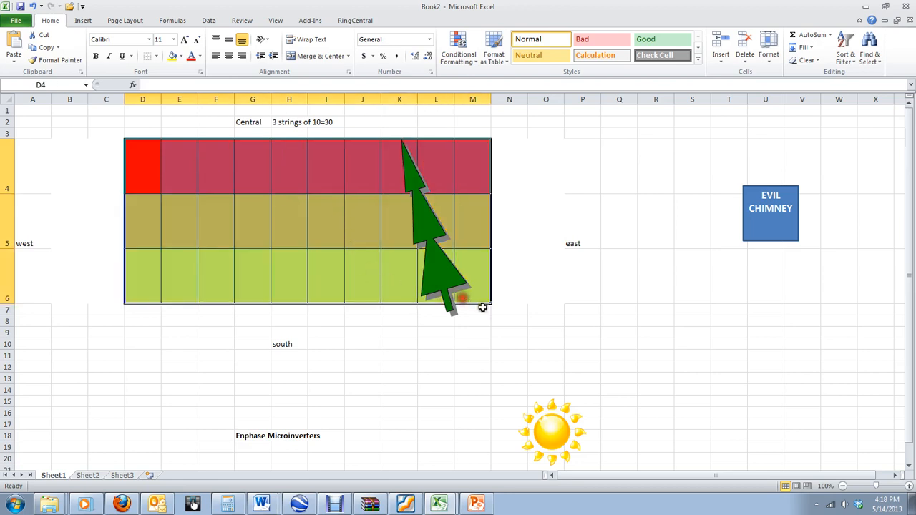
{"action": "left_click", "coordinate": [478, 170]}
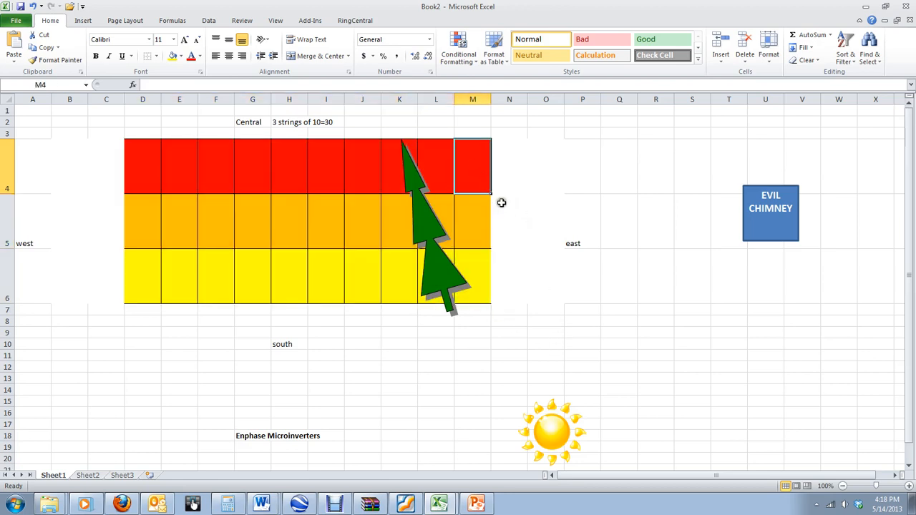
{"action": "left_click_drag", "start_coordinate": [154, 161], "coordinate": [460, 167]}
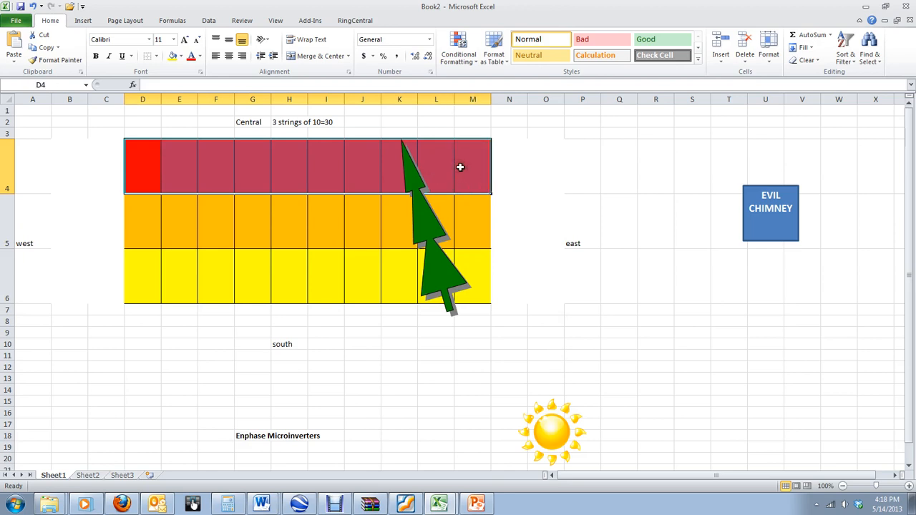
{"action": "left_click", "coordinate": [261, 123]}
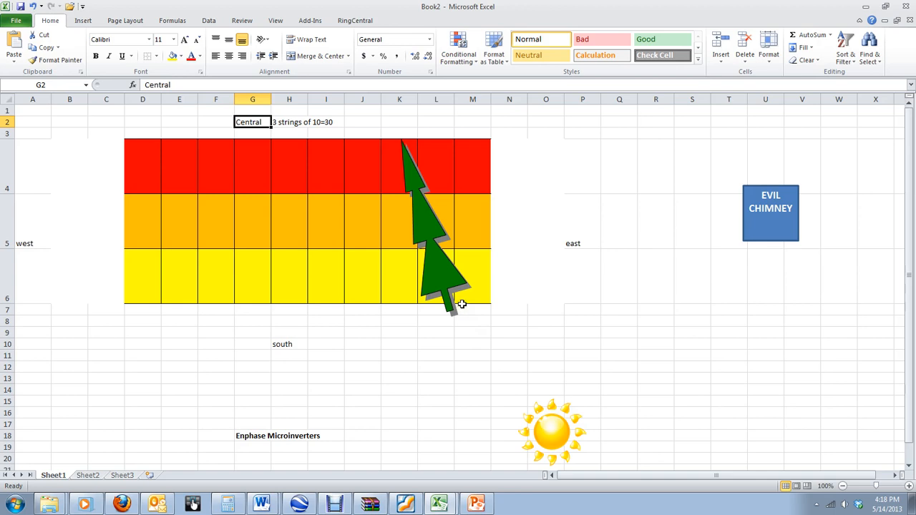
{"action": "left_click", "coordinate": [422, 264]}
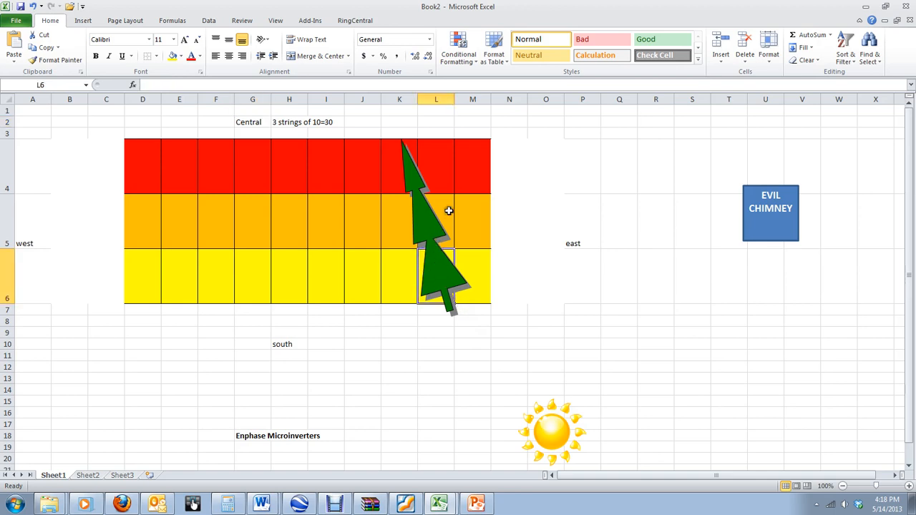
{"action": "key", "text": "Up"}
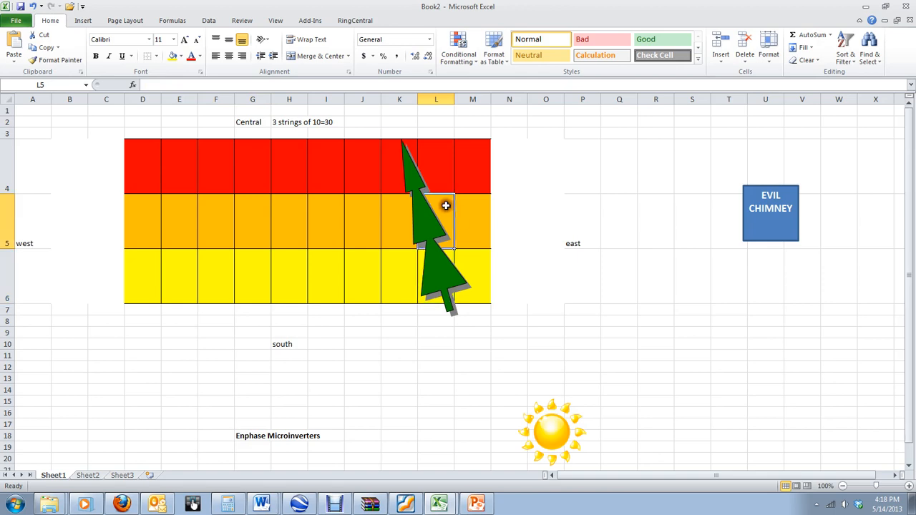
{"action": "left_click", "coordinate": [395, 161]}
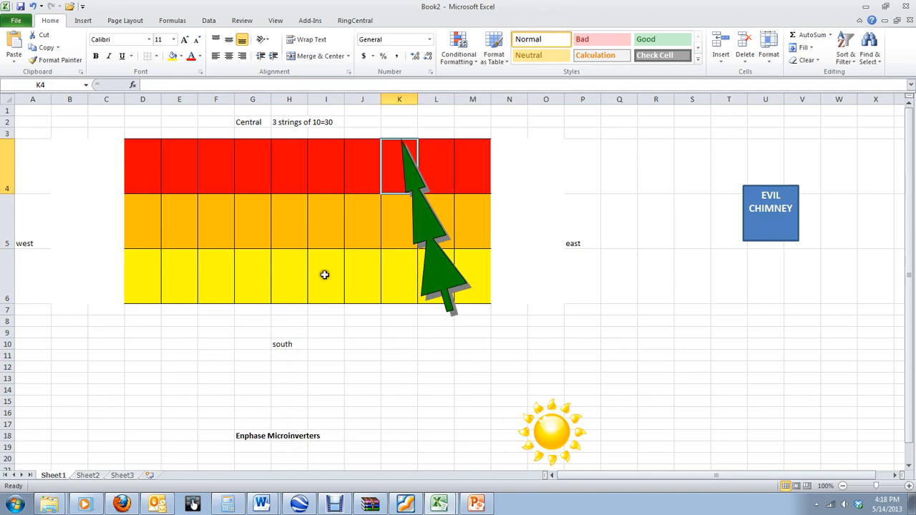
{"action": "left_click", "coordinate": [142, 170]}
{"action": "left_click", "coordinate": [167, 164]}
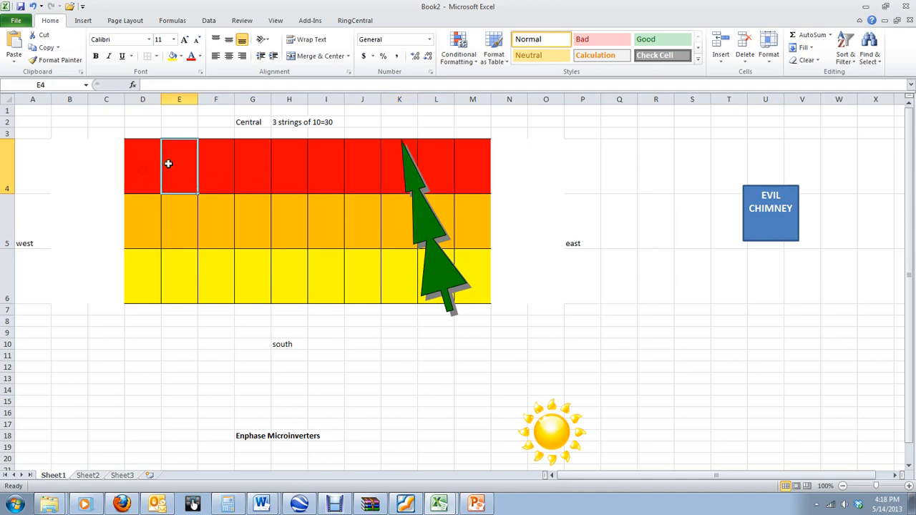
- Fill the tree-shaded panel cells K4:L6 and M6 with white
{"action": "left_click", "coordinate": [385, 167]}
{"action": "left_click", "coordinate": [444, 163], "text": "ctrl"}
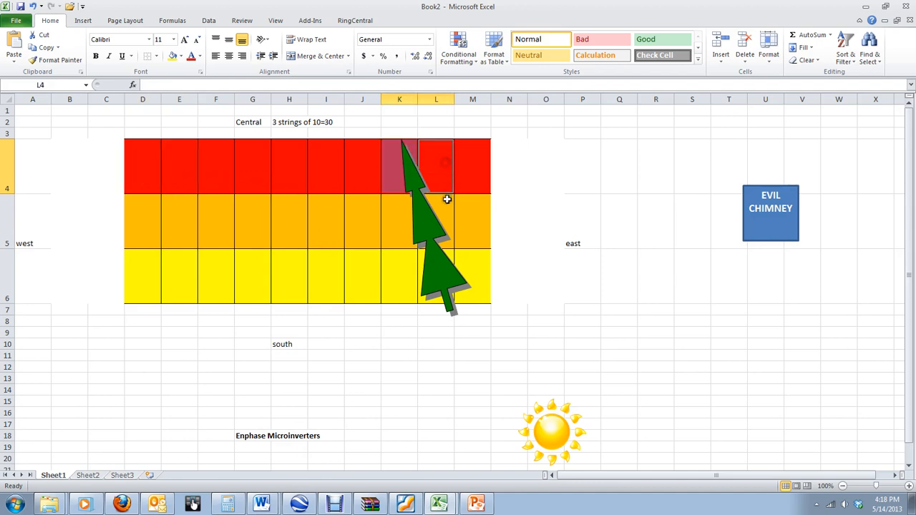
{"action": "left_click", "coordinate": [445, 203], "text": "ctrl"}
{"action": "left_click", "coordinate": [399, 207], "text": "ctrl"}
{"action": "left_click", "coordinate": [393, 264], "text": "ctrl"}
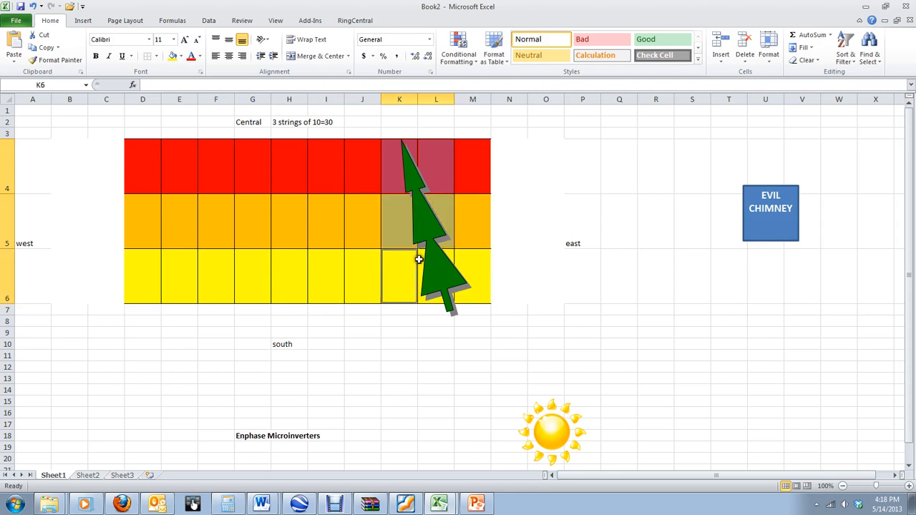
{"action": "left_click", "coordinate": [420, 258], "text": "ctrl"}
{"action": "left_click", "coordinate": [181, 56]}
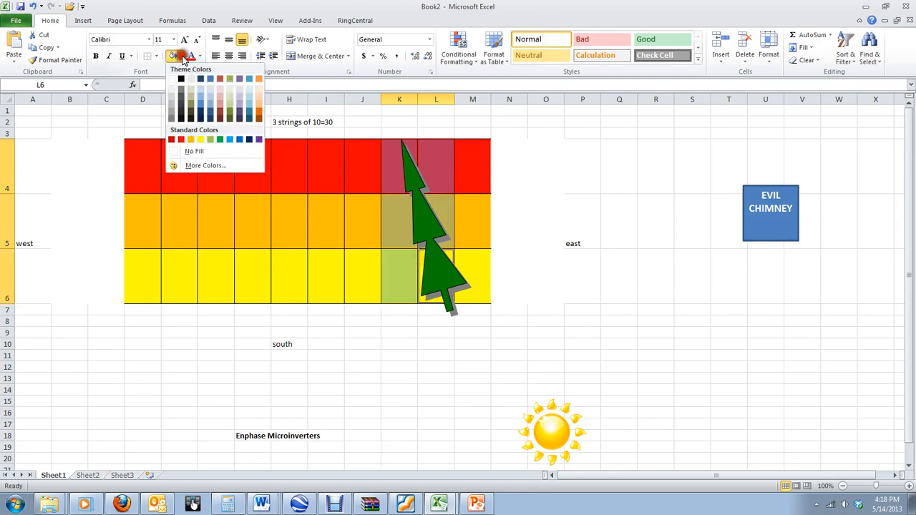
{"action": "left_click", "coordinate": [174, 79]}
{"action": "left_click", "coordinate": [460, 264]}
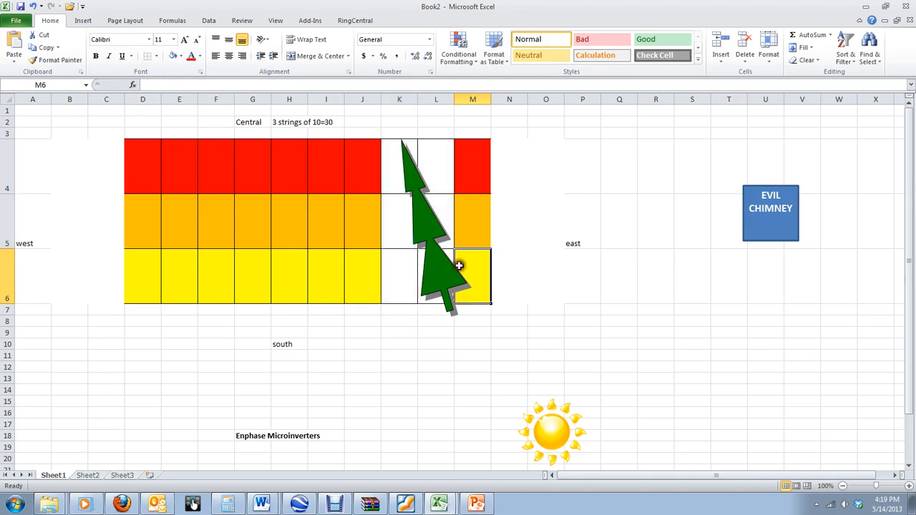
{"action": "left_click", "coordinate": [173, 56]}
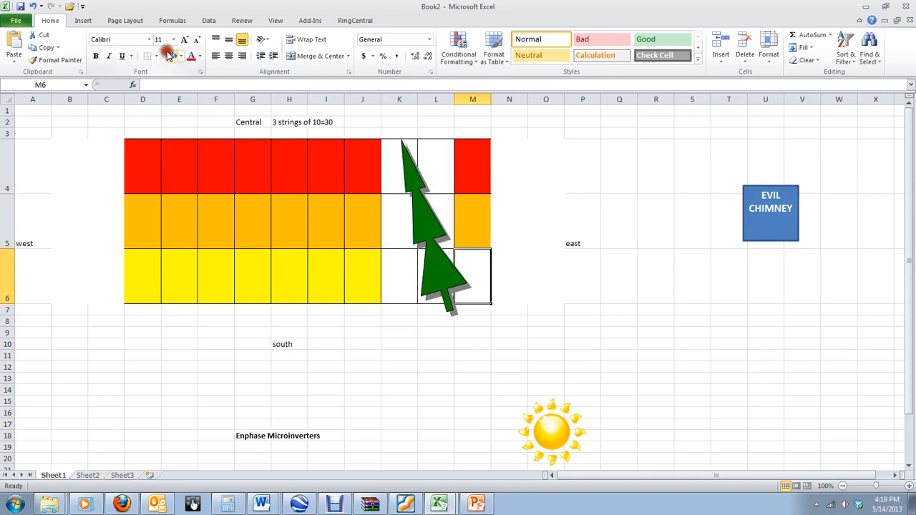
{"action": "left_click", "coordinate": [526, 267]}
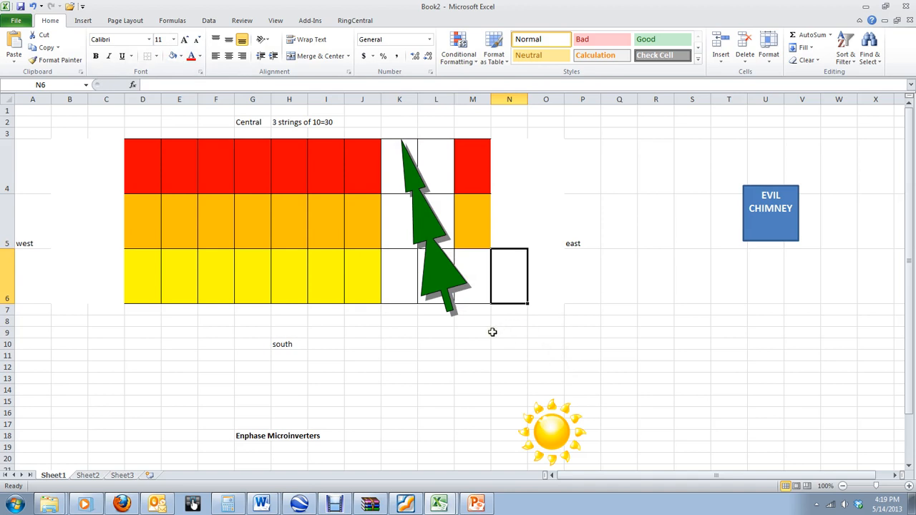
- Move the sun picture to the southwest of the array, around columns E to G, and rotate the tree shadow so its tip leans east
{"action": "left_click", "coordinate": [537, 428]}
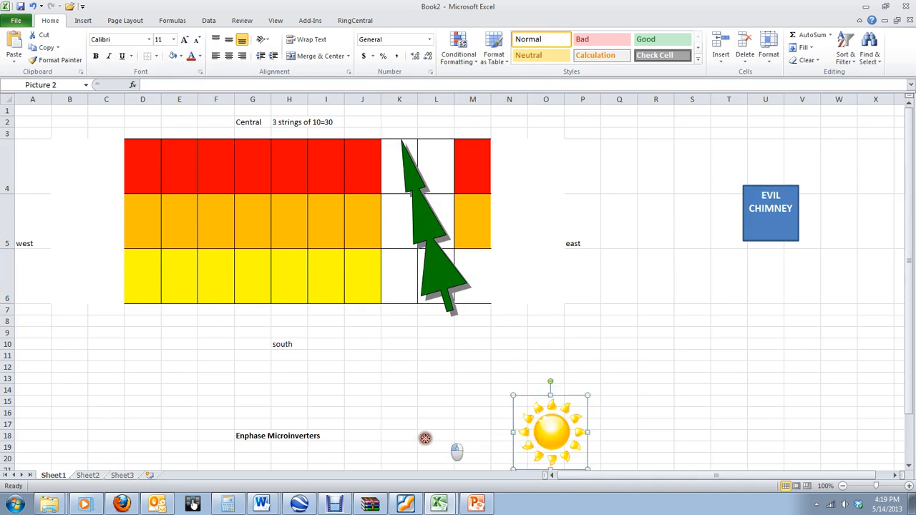
{"action": "left_click_drag", "start_coordinate": [425, 438], "coordinate": [205, 384]}
{"action": "left_click", "coordinate": [425, 281]}
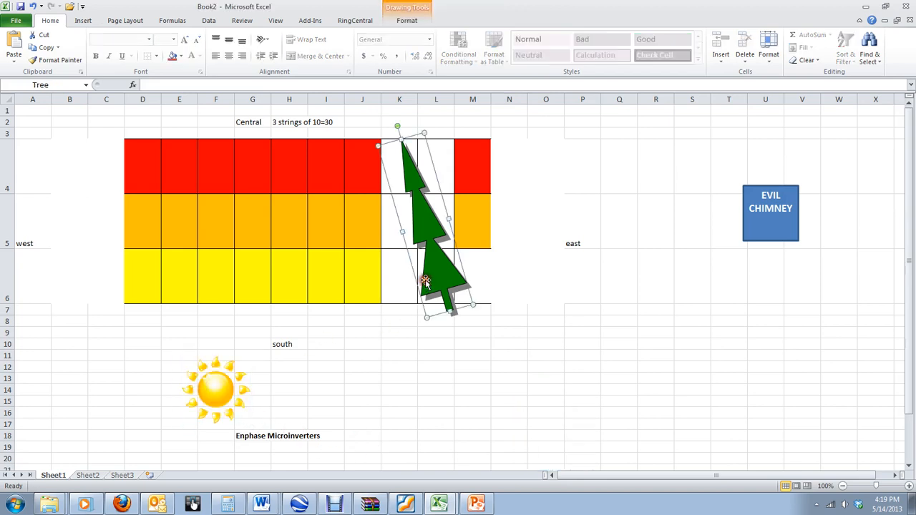
{"action": "left_click_drag", "start_coordinate": [397, 126], "coordinate": [475, 135]}
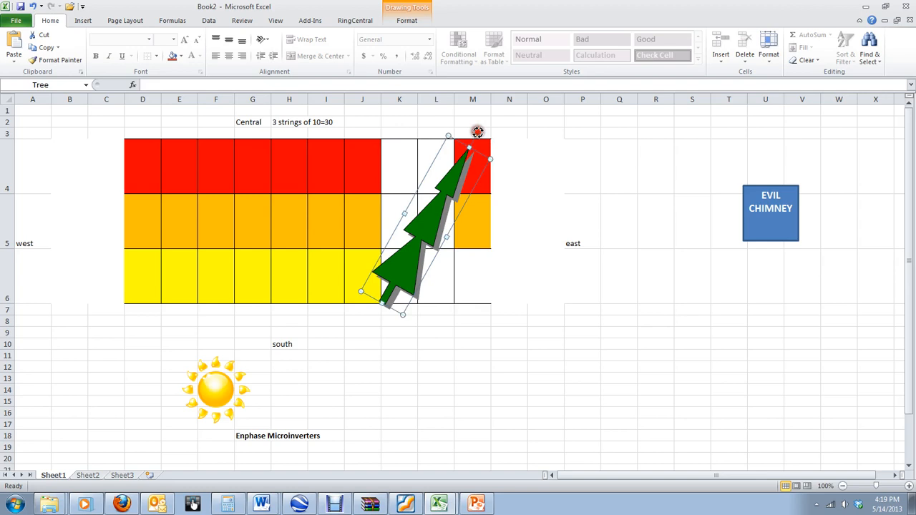
{"action": "left_click", "coordinate": [513, 220]}
- Fill panel cell K4 with standard red and panel cell J6 with white
{"action": "left_click", "coordinate": [405, 178]}
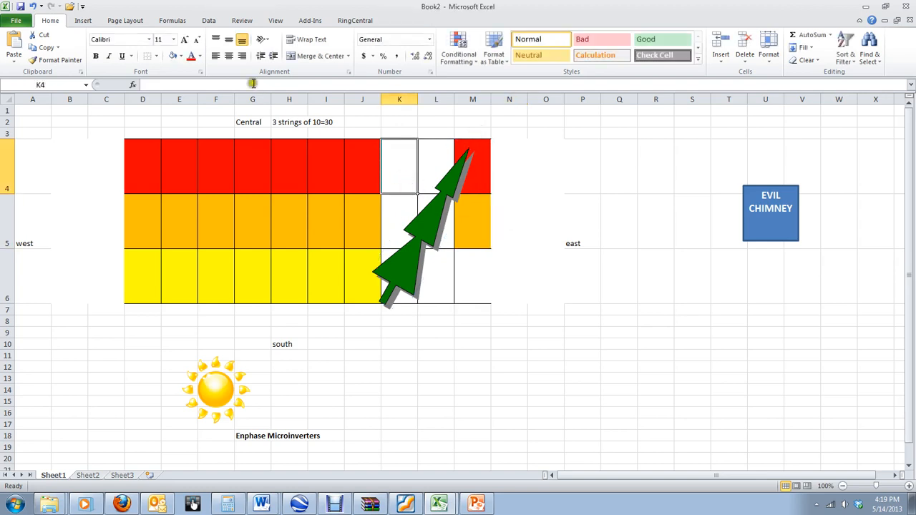
{"action": "left_click", "coordinate": [181, 57]}
{"action": "left_click", "coordinate": [181, 139]}
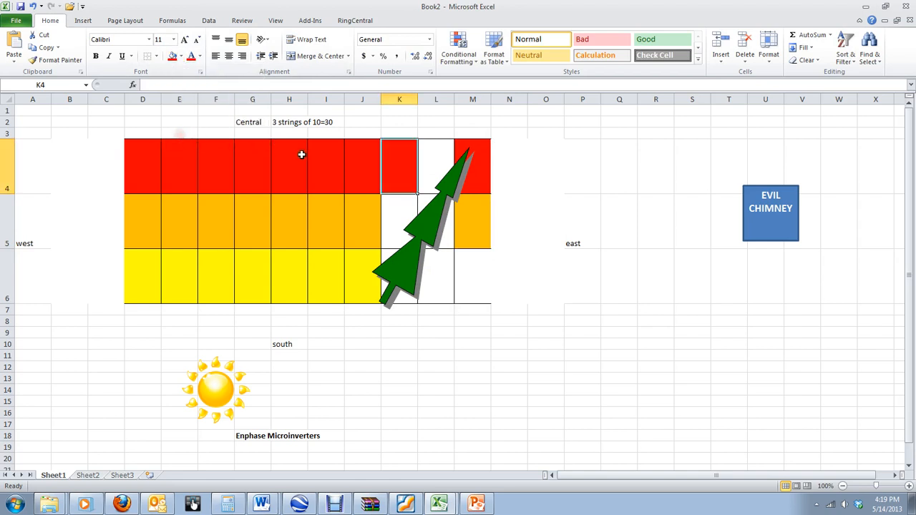
{"action": "left_click", "coordinate": [363, 270]}
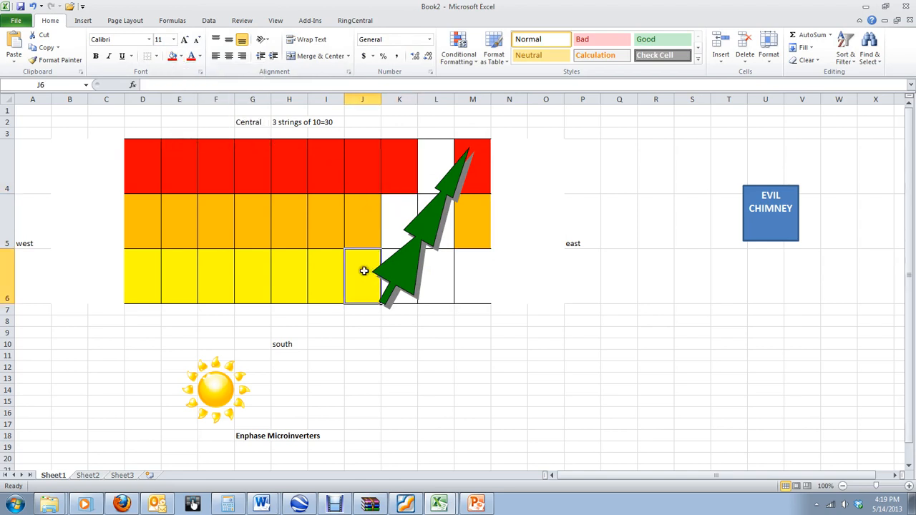
{"action": "left_click", "coordinate": [181, 57]}
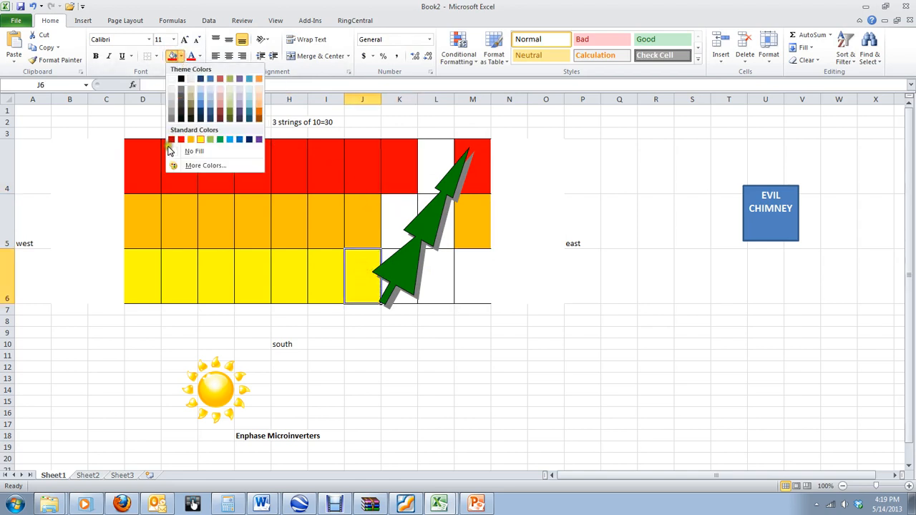
{"action": "left_click", "coordinate": [170, 82]}
- Fill panel cell M6 with yellow and clear the red fill from panel cell M4
{"action": "left_click", "coordinate": [461, 273]}
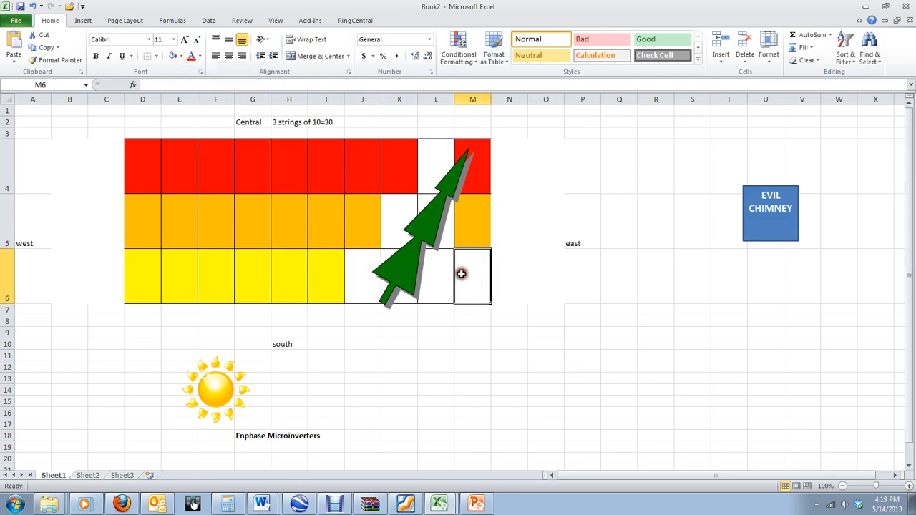
{"action": "left_click", "coordinate": [182, 59]}
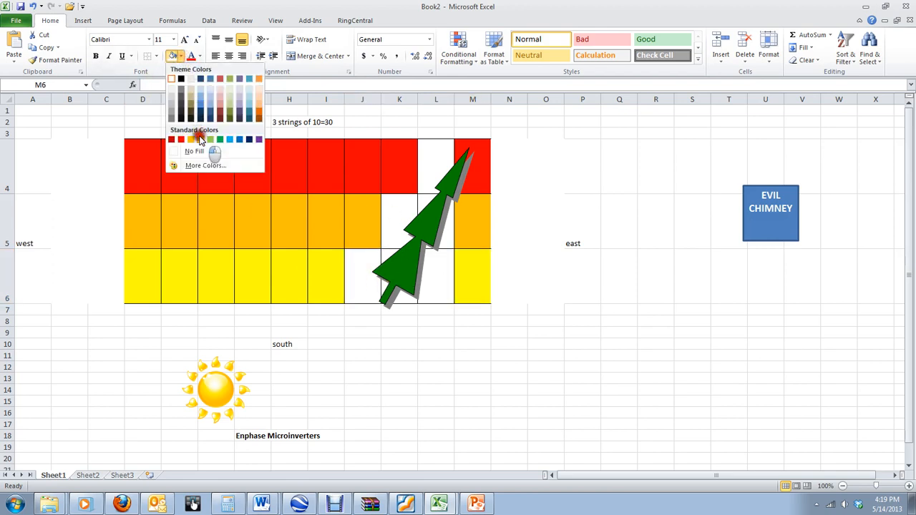
{"action": "left_click", "coordinate": [212, 139]}
{"action": "left_click", "coordinate": [478, 176]}
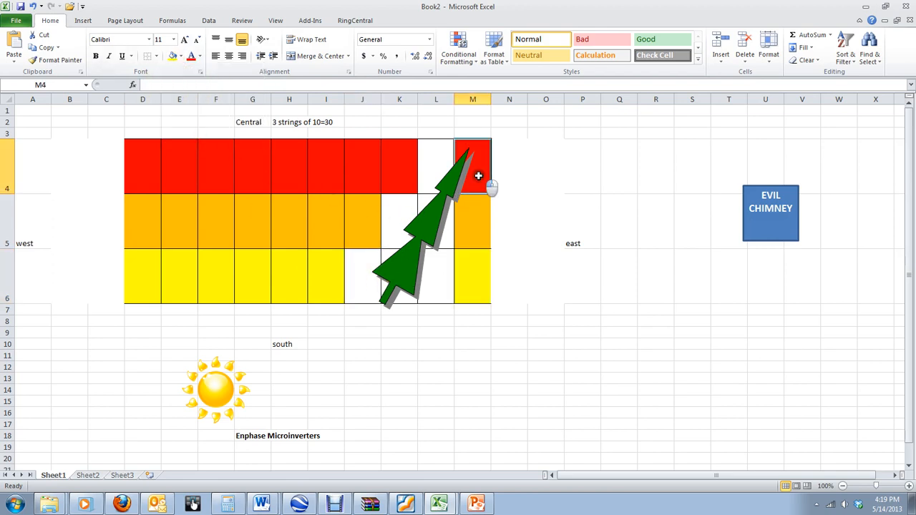
{"action": "left_click", "coordinate": [182, 57]}
{"action": "left_click", "coordinate": [190, 149]}
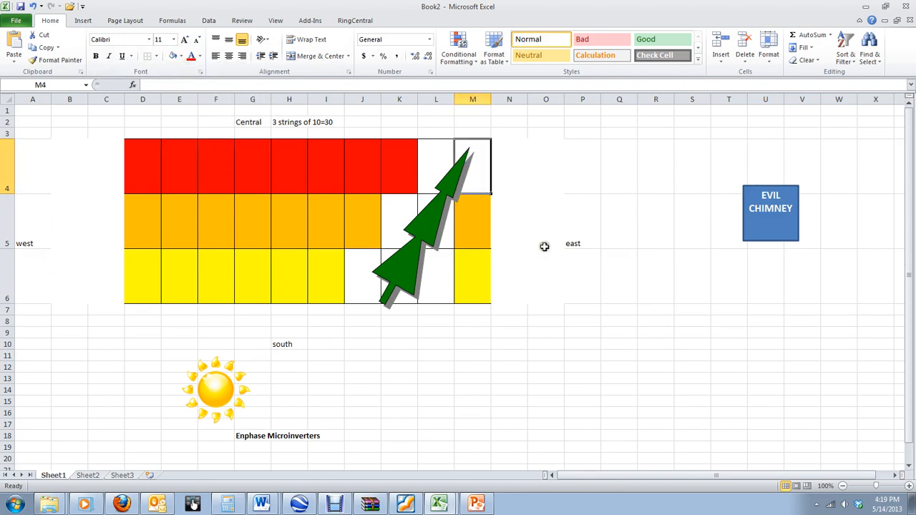
{"action": "left_click", "coordinate": [476, 214]}
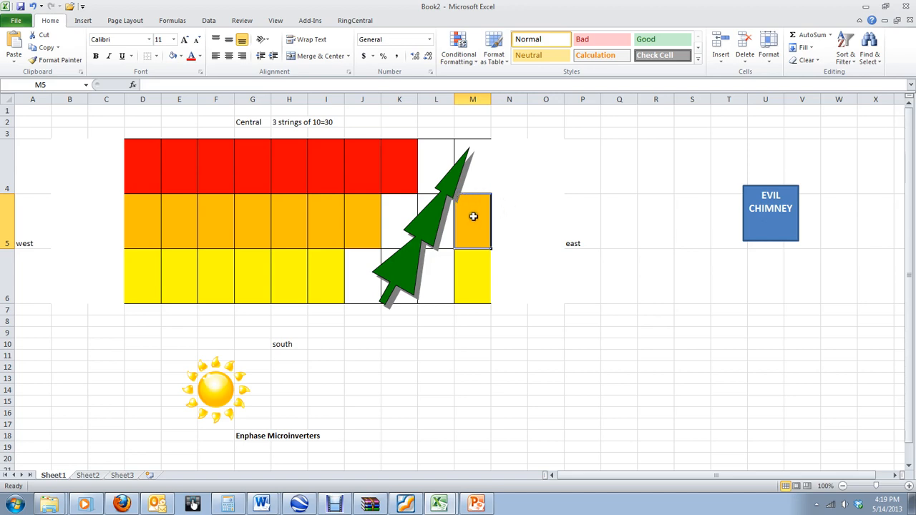
{"action": "type", "text": "5"}
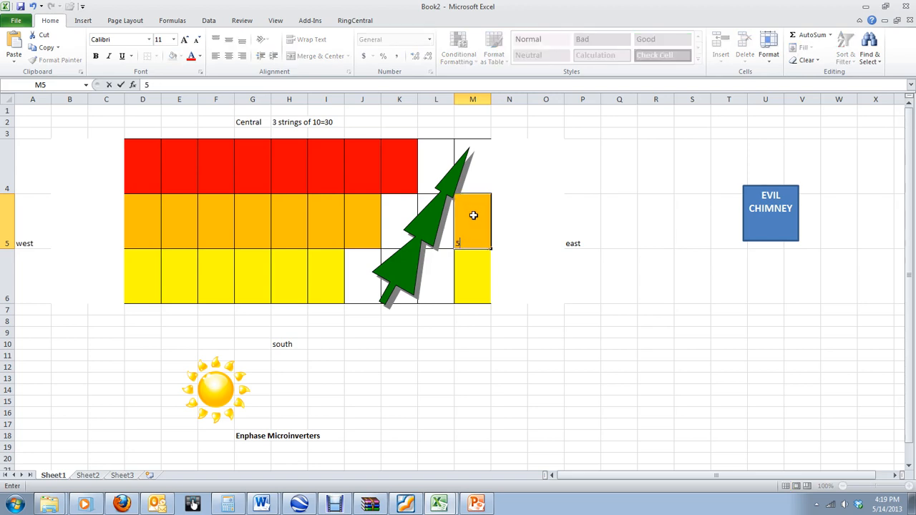
{"action": "left_click", "coordinate": [519, 227]}
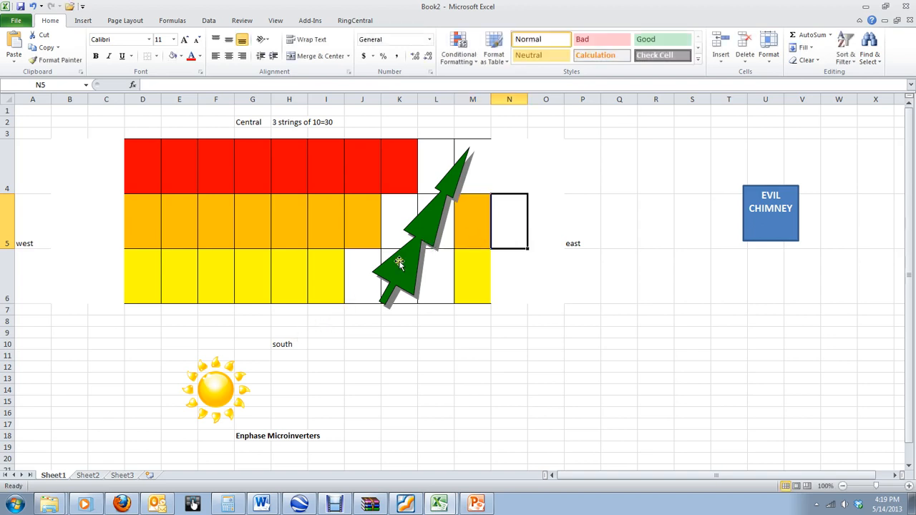
- Rotate the tree shadow so its tip leans west over K4, and move the sun picture to the southeast, around columns N and O
{"action": "left_click", "coordinate": [431, 216]}
{"action": "left_click_drag", "start_coordinate": [475, 137], "coordinate": [399, 127]}
{"action": "left_click_drag", "start_coordinate": [242, 381], "coordinate": [557, 426]}
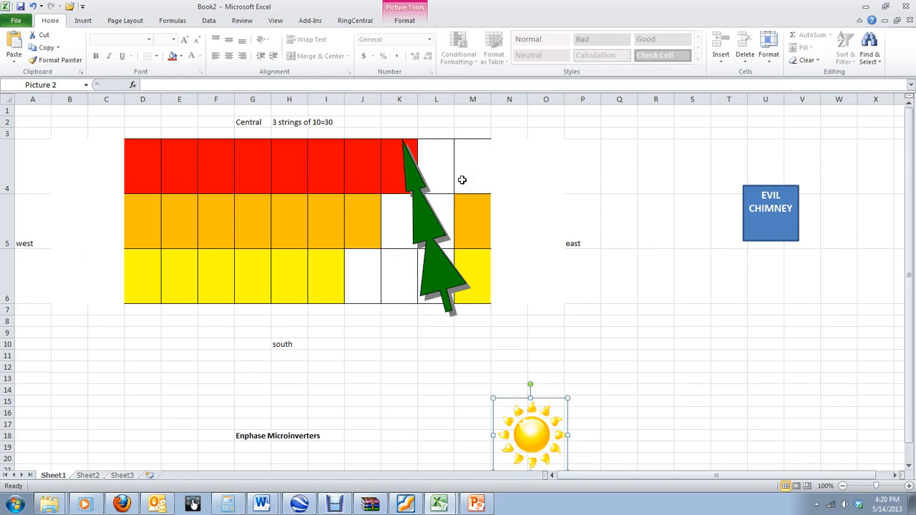
- Fill panel cells D4:F6 with standard red and panel cells G5:J6 with standard orange
{"action": "left_click_drag", "start_coordinate": [159, 170], "coordinate": [215, 272]}
{"action": "left_click", "coordinate": [181, 57]}
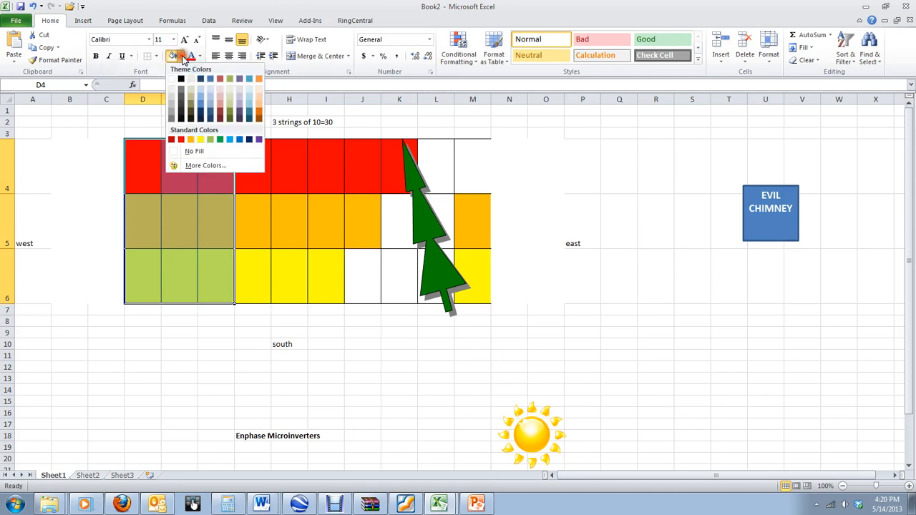
{"action": "left_click", "coordinate": [184, 139]}
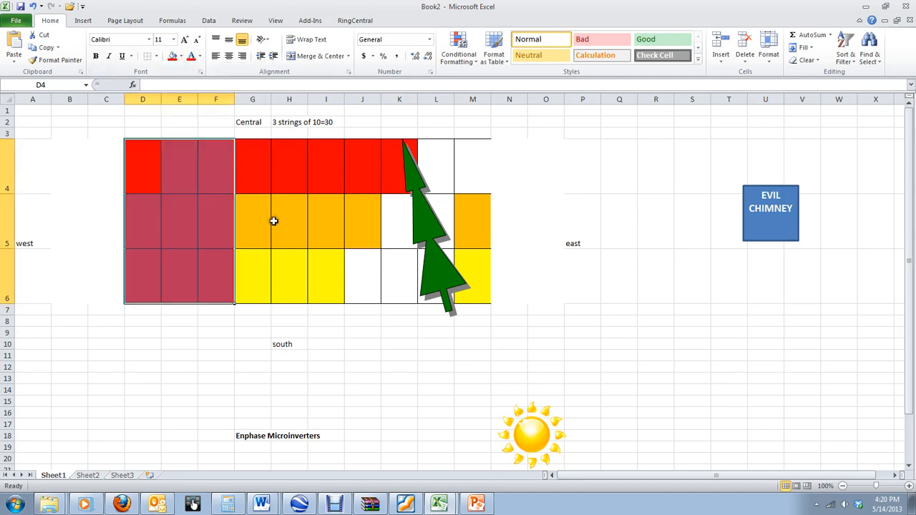
{"action": "left_click_drag", "start_coordinate": [258, 215], "coordinate": [349, 263]}
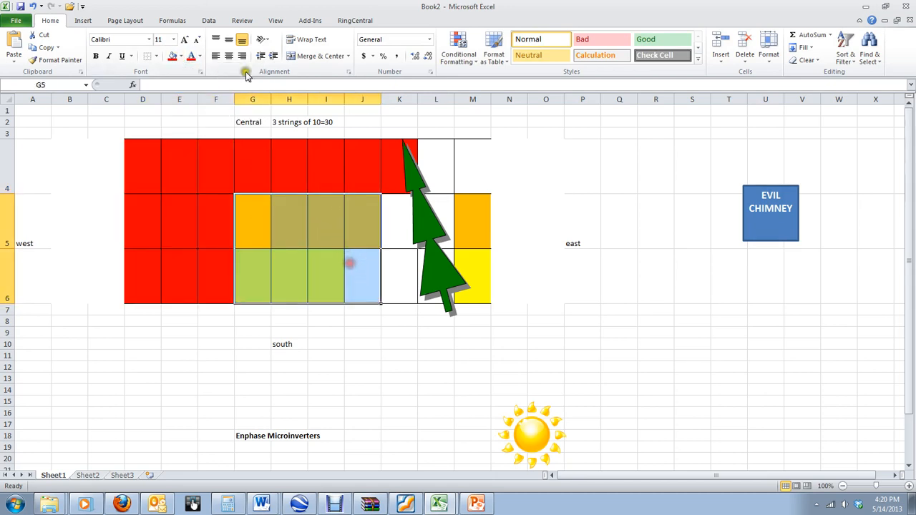
{"action": "left_click", "coordinate": [180, 57]}
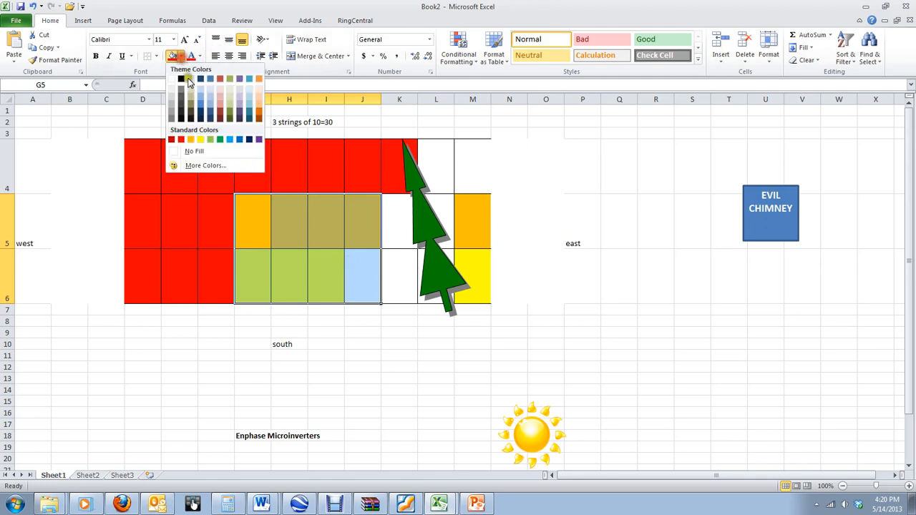
{"action": "left_click", "coordinate": [191, 139]}
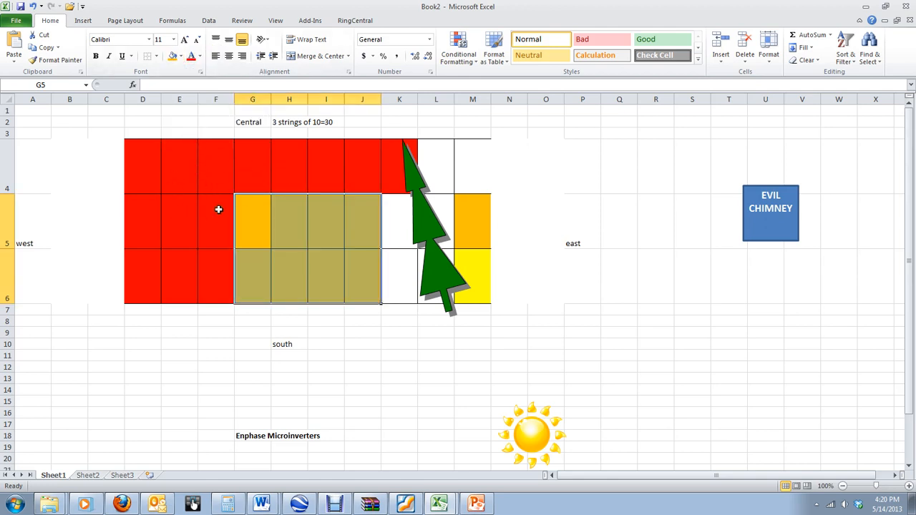
- Fill panel cells H4:I4 with standard orange and panel cells J4:M4 with standard yellow
{"action": "left_click", "coordinate": [257, 172]}
{"action": "left_click", "coordinate": [289, 167]}
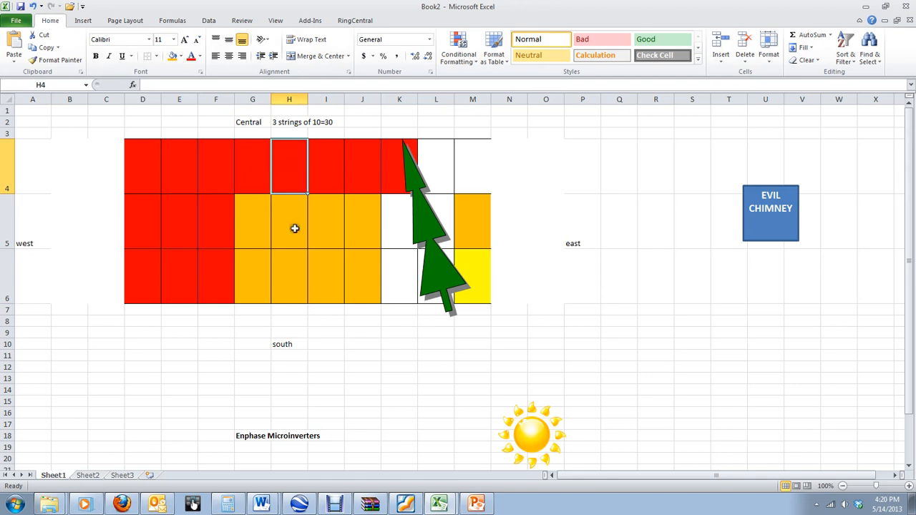
{"action": "left_click_drag", "start_coordinate": [305, 175], "coordinate": [464, 188]}
{"action": "left_click", "coordinate": [178, 57]}
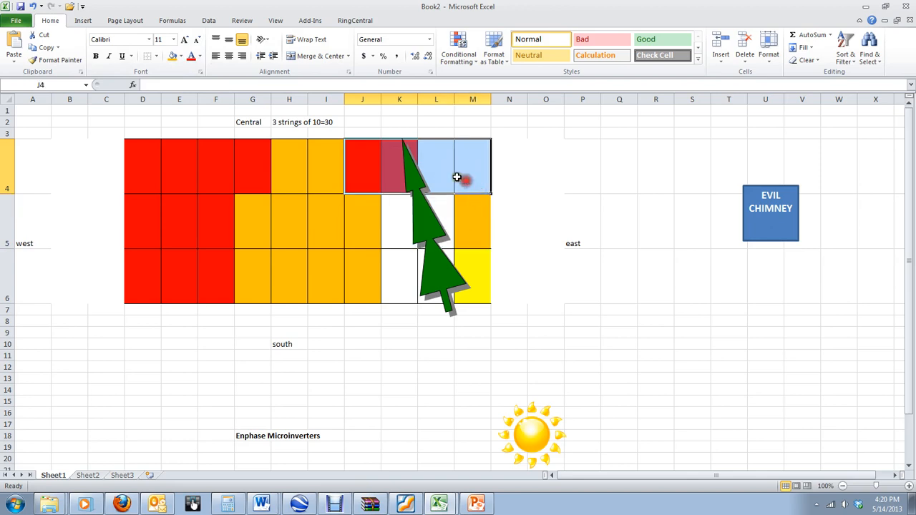
{"action": "left_click", "coordinate": [181, 56]}
{"action": "left_click", "coordinate": [200, 139]}
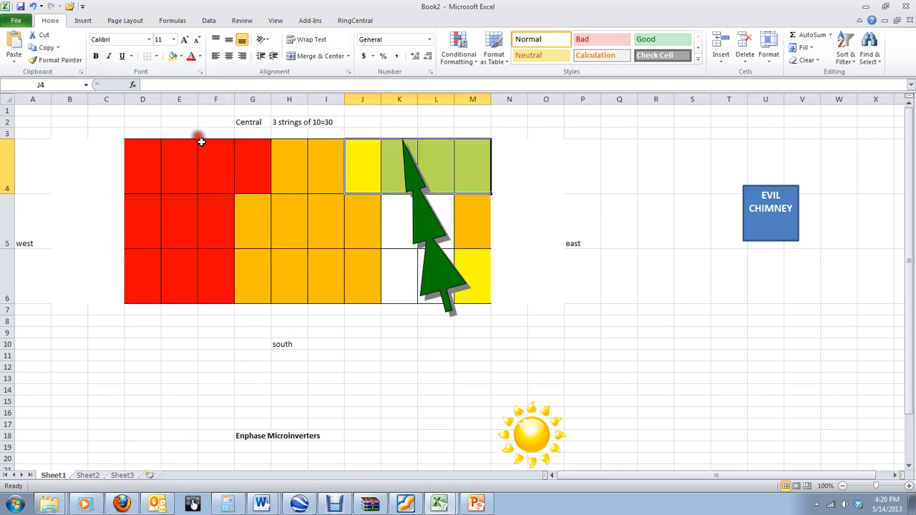
- Fill panel cells K5:M6 with the same yellow
{"action": "left_click_drag", "start_coordinate": [393, 219], "coordinate": [472, 231]}
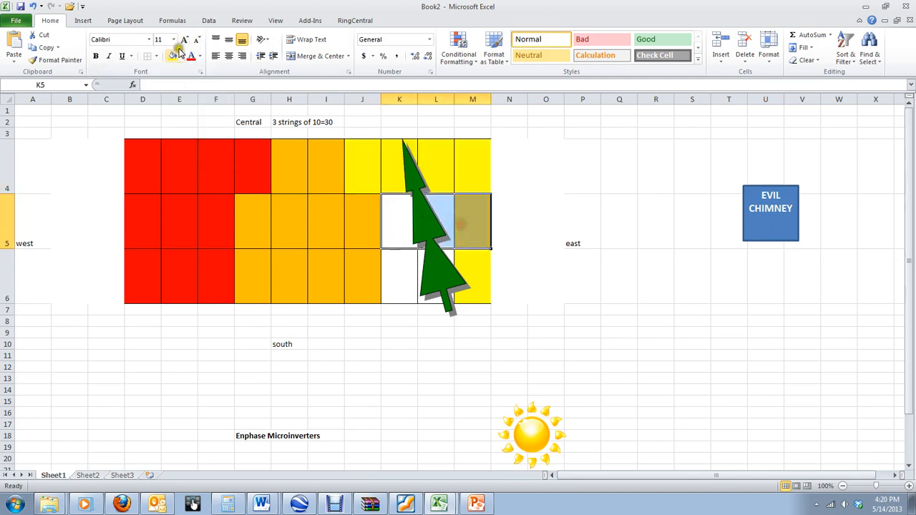
{"action": "left_click", "coordinate": [172, 57]}
{"action": "left_click_drag", "start_coordinate": [398, 276], "coordinate": [492, 284]}
{"action": "left_click", "coordinate": [172, 57]}
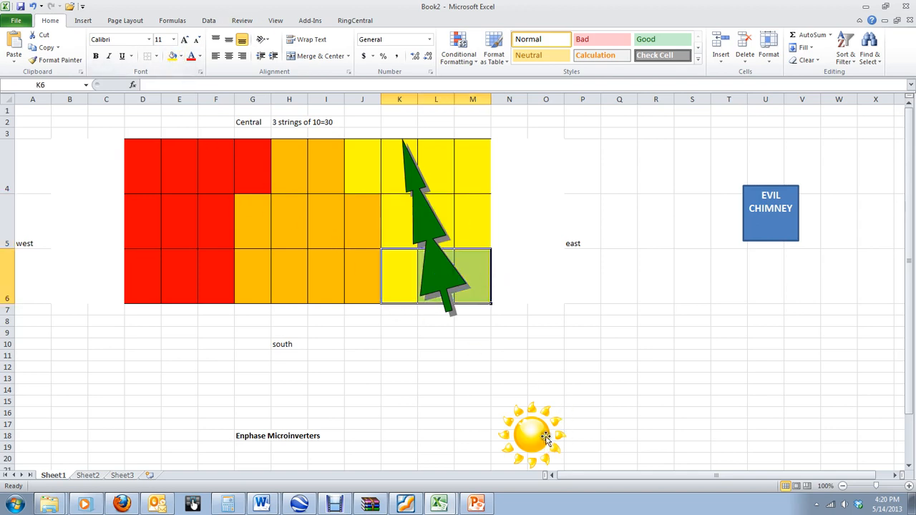
- Tilt the tree shadow further west so its tip reaches K4, and move the sun picture farther east, around columns P to R
{"action": "left_click", "coordinate": [405, 163]}
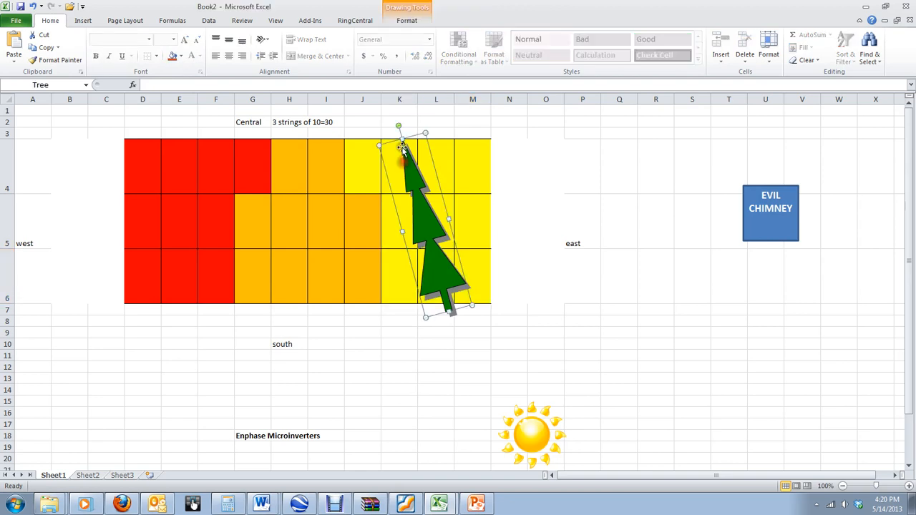
{"action": "left_click_drag", "start_coordinate": [402, 126], "coordinate": [366, 137]}
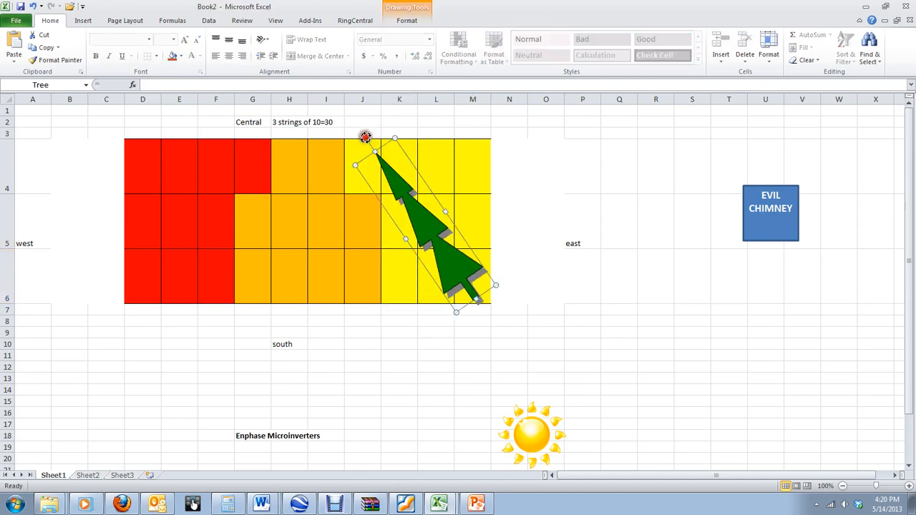
{"action": "mouse_move", "coordinate": [555, 463]}
{"action": "left_mouse_down"}
{"action": "mouse_move", "coordinate": [624, 419]}
{"action": "mouse_move", "coordinate": [647, 418]}
{"action": "left_mouse_up"}
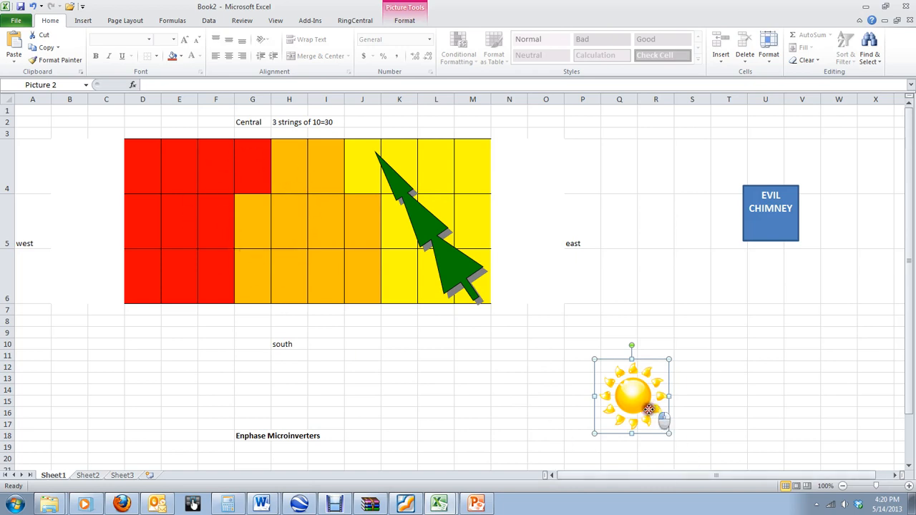
- Move the sun picture to the southwest, around columns C to E, and rotate the tree shadow so its tip leans east over M4
{"action": "left_click_drag", "start_coordinate": [333, 436], "coordinate": [156, 415]}
{"action": "left_click", "coordinate": [478, 290]}
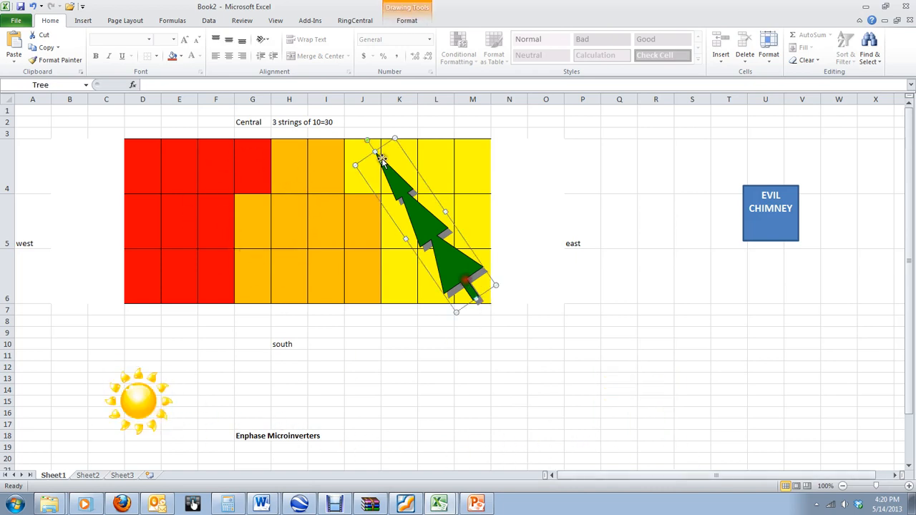
{"action": "left_click_drag", "start_coordinate": [367, 137], "coordinate": [515, 169]}
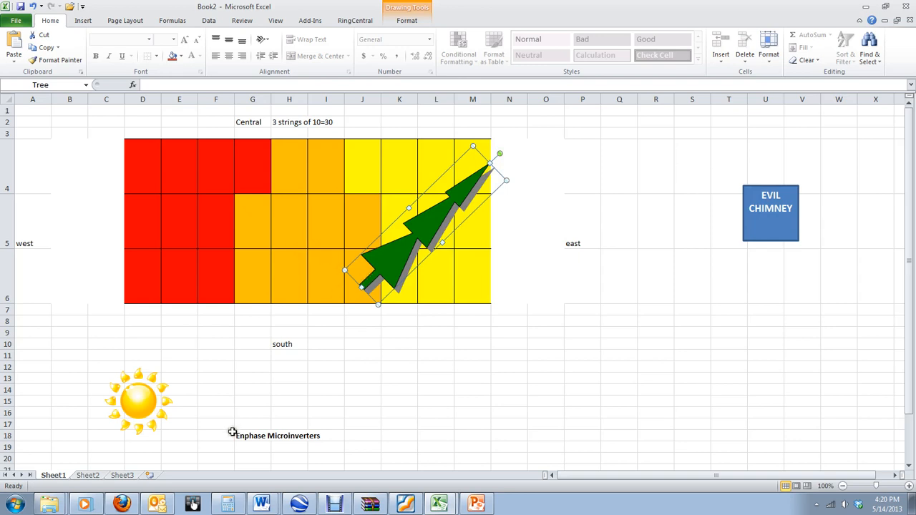
- Return the sun picture to the southeast, around columns N to P, and rotate the tree shadow upright over columns K and L
{"action": "left_click_drag", "start_coordinate": [159, 400], "coordinate": [569, 416]}
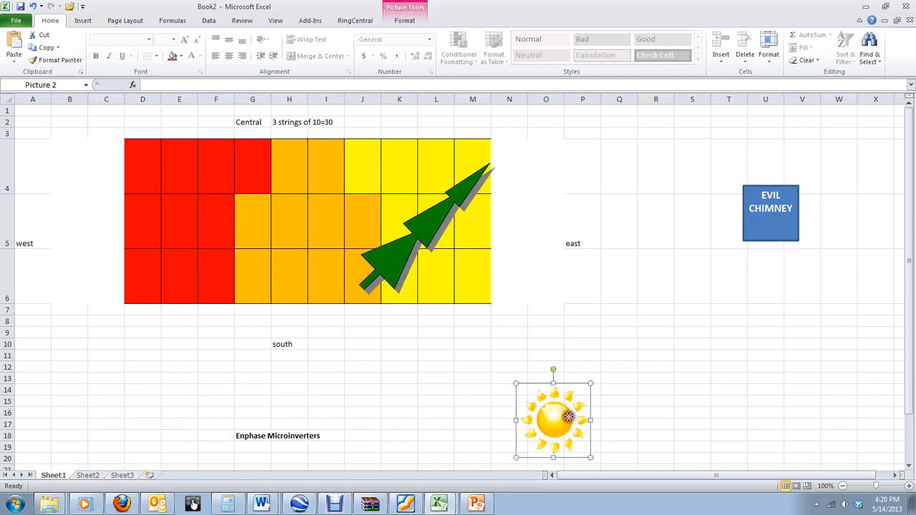
{"action": "left_click", "coordinate": [421, 239]}
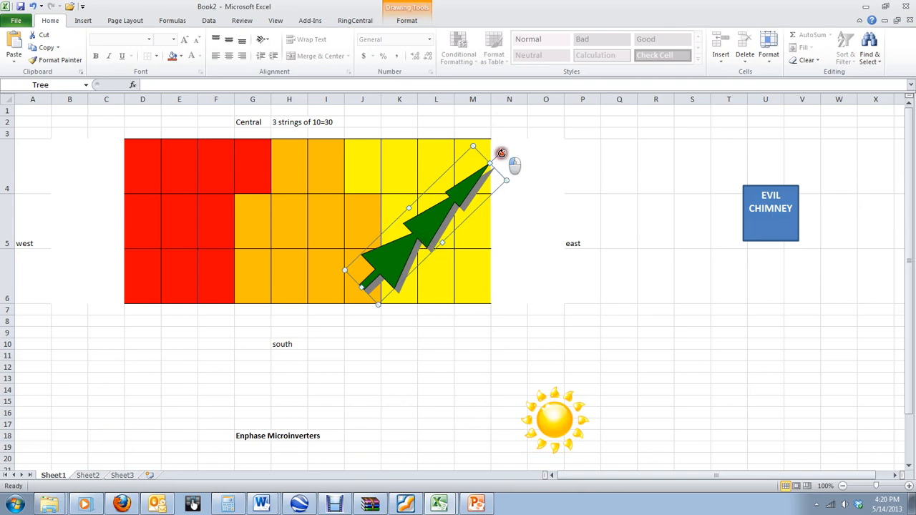
{"action": "left_click_drag", "start_coordinate": [501, 153], "coordinate": [426, 129]}
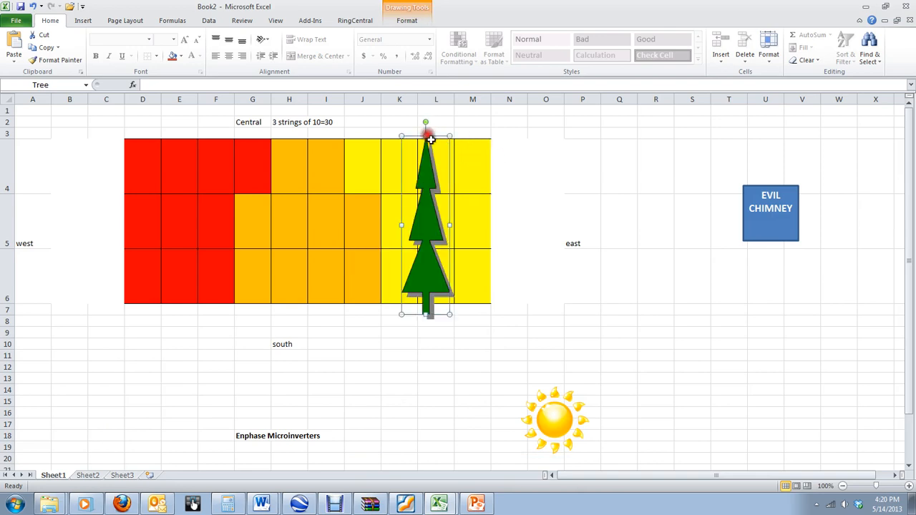
{"action": "left_click", "coordinate": [509, 256]}
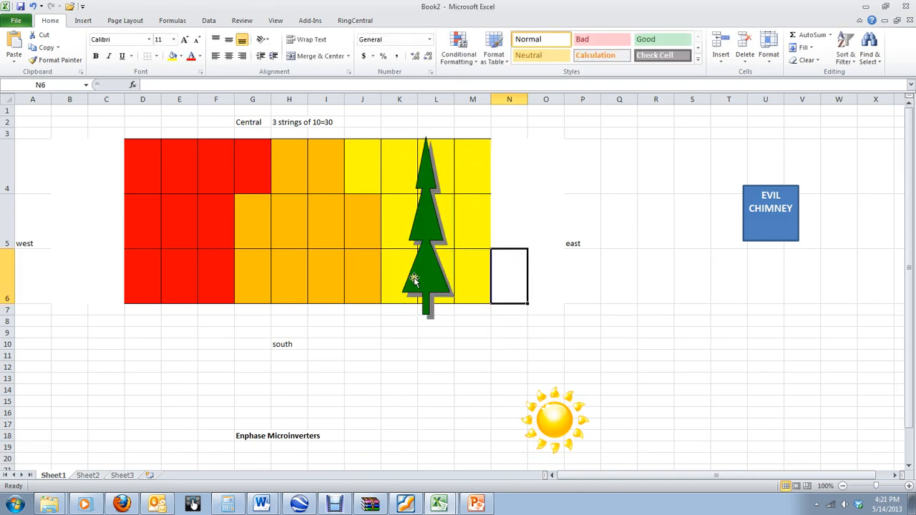
- Highlight the Enphase Microinverters heading cell G18 with yellow fill
{"action": "left_click", "coordinate": [259, 434]}
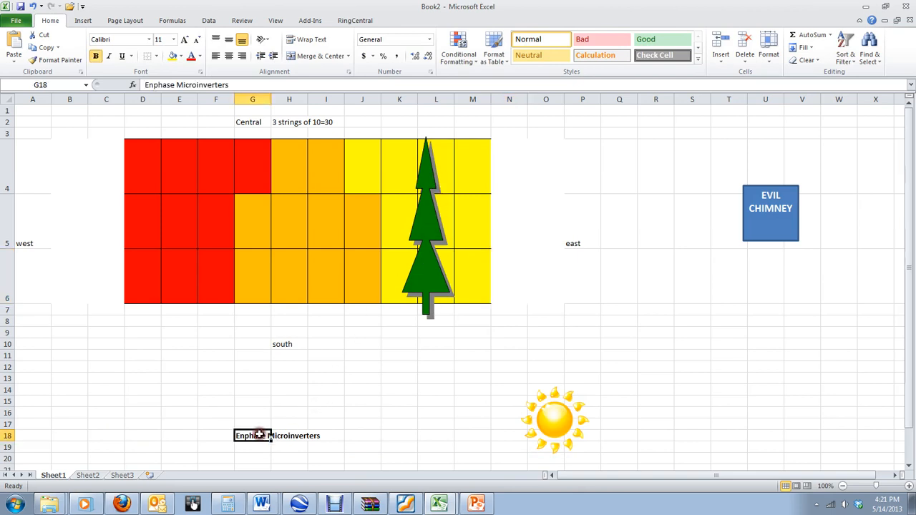
{"action": "left_click", "coordinate": [174, 57]}
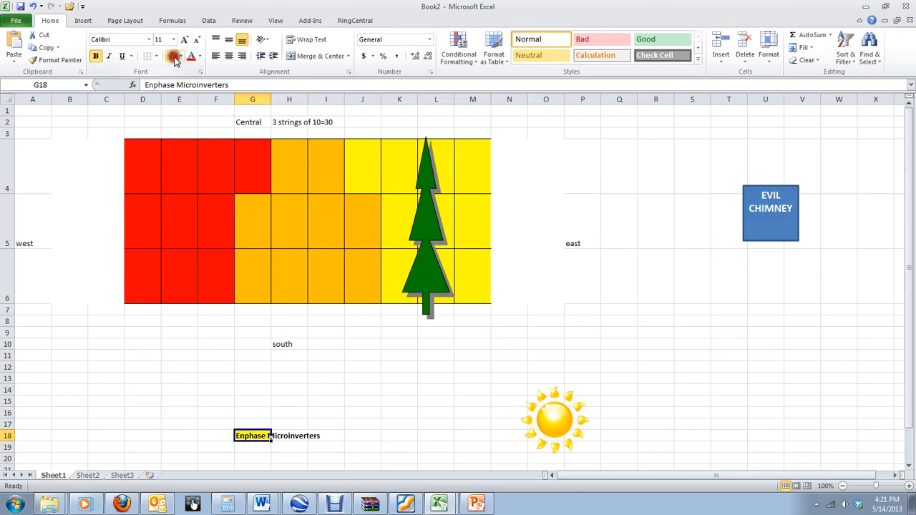
{"action": "left_click", "coordinate": [379, 389]}
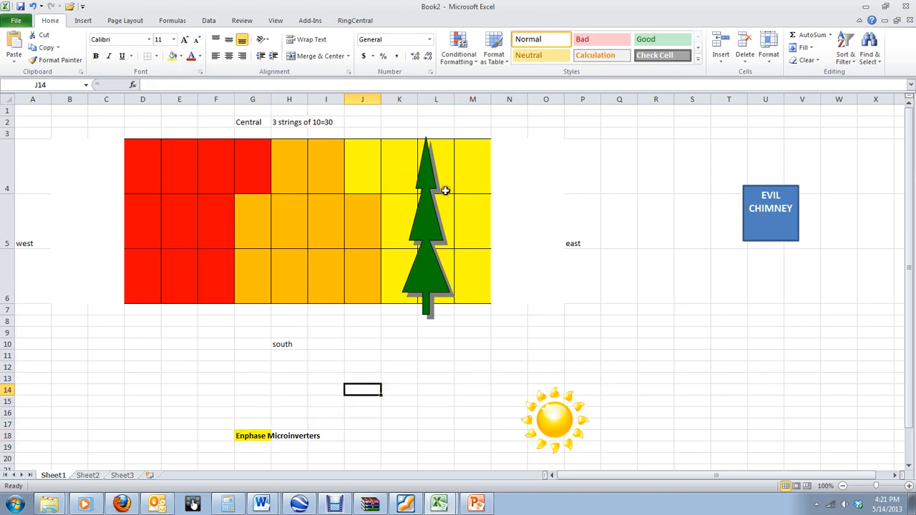
- Move the tree off the array to columns Q and R, and place the EVIL CHIMNEY box over panel cells H6 and I6
{"action": "left_click", "coordinate": [434, 230]}
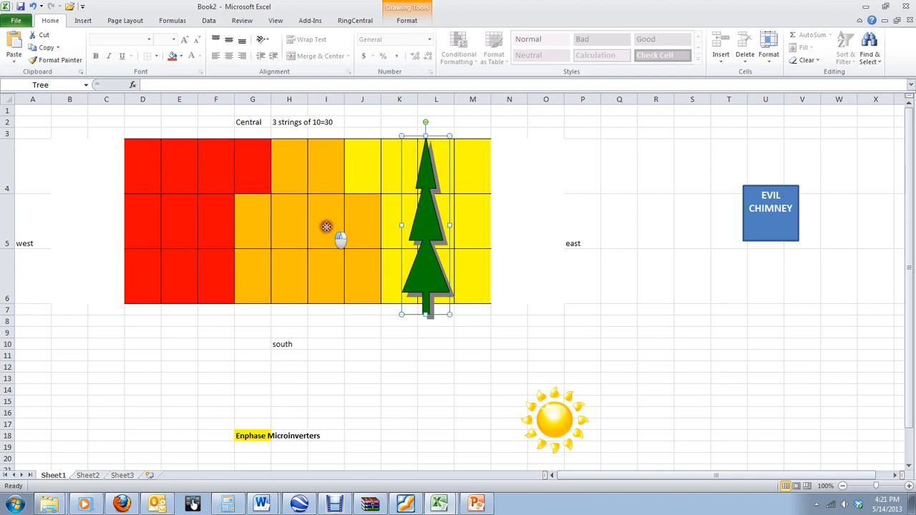
{"action": "left_click_drag", "start_coordinate": [325, 227], "coordinate": [641, 223]}
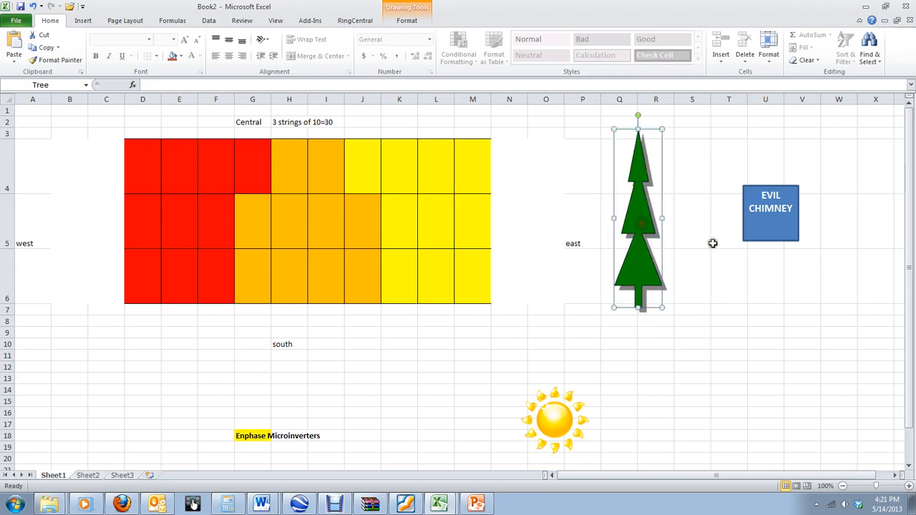
{"action": "left_click", "coordinate": [753, 229]}
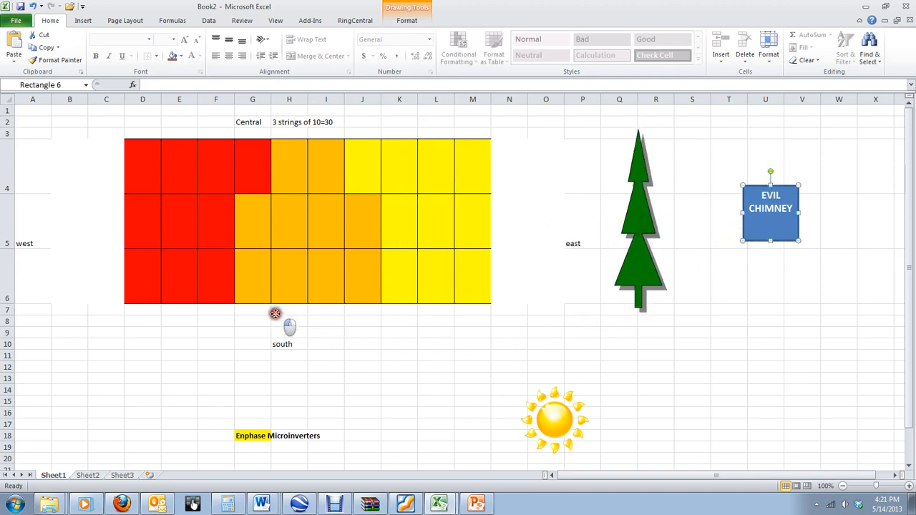
{"action": "left_click_drag", "start_coordinate": [284, 292], "coordinate": [286, 290]}
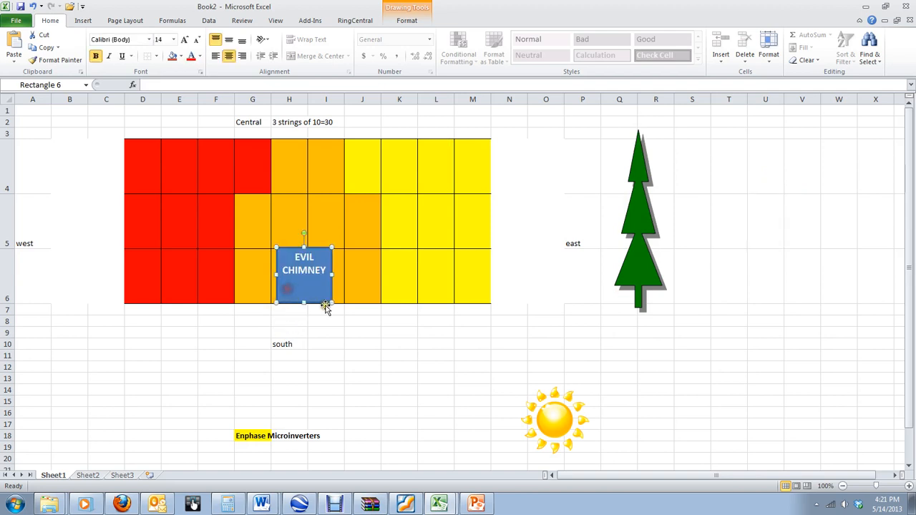
- Try the tree over the panels around the chimney, and move it back out to columns Q and R
{"action": "left_click", "coordinate": [640, 205]}
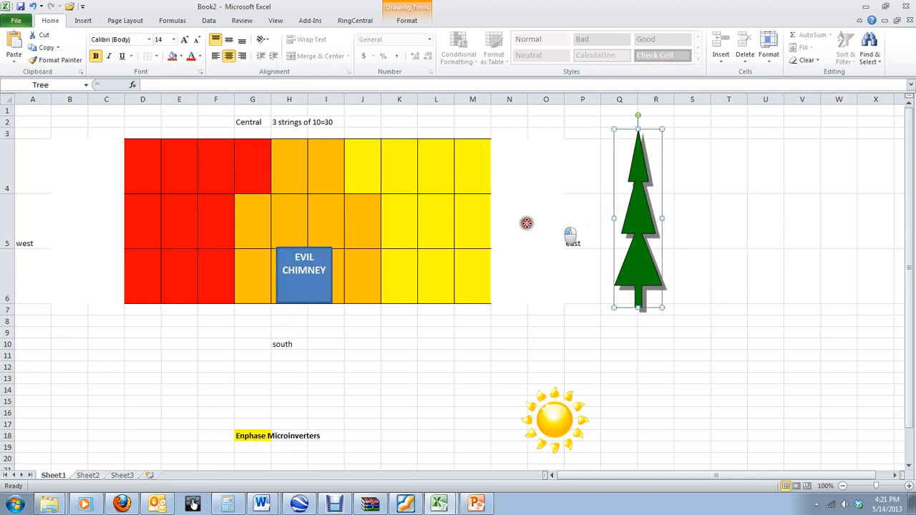
{"action": "left_click_drag", "start_coordinate": [310, 213], "coordinate": [310, 212]}
{"action": "left_click_drag", "start_coordinate": [309, 122], "coordinate": [642, 161]}
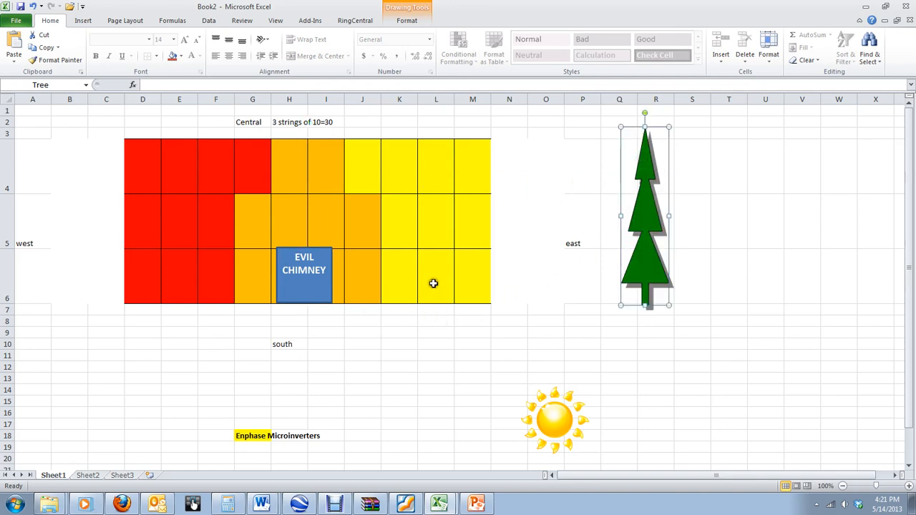
- Move the EVIL CHIMNEY box up over panel cells H5 and I5
{"action": "mouse_move", "coordinate": [328, 296]}
{"action": "left_mouse_down"}
{"action": "mouse_move", "coordinate": [327, 349]}
{"action": "mouse_move", "coordinate": [331, 293]}
{"action": "left_mouse_up"}
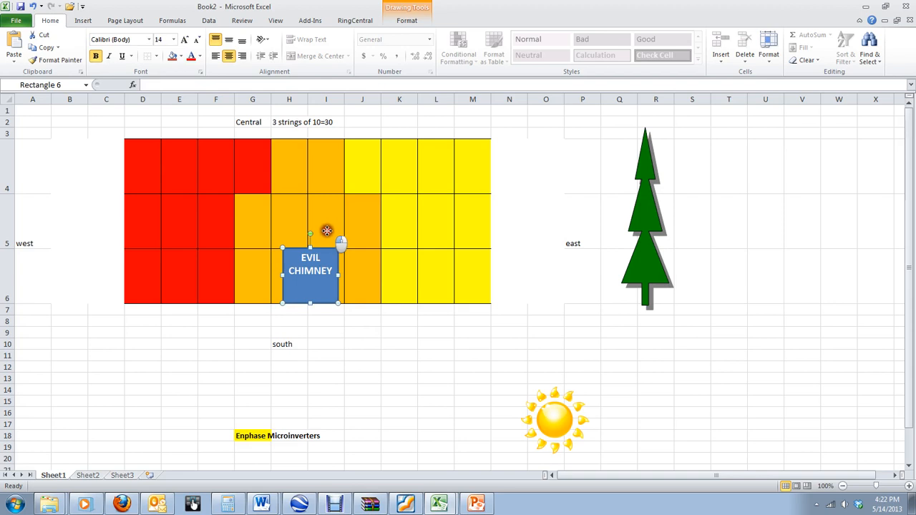
{"action": "left_click_drag", "start_coordinate": [326, 231], "coordinate": [330, 226]}
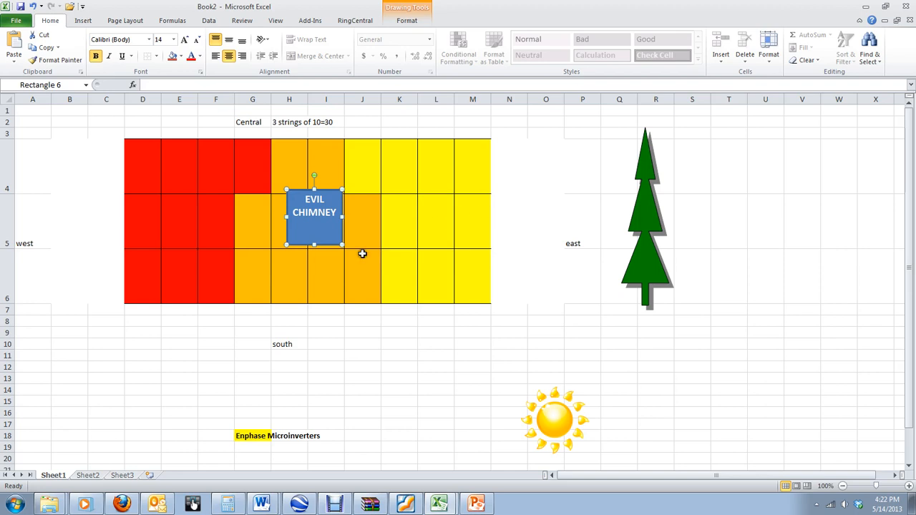
- Apply all borders to cells B4:C6 and N4:O6, adding panel outlines at both ends of the array
{"action": "left_click_drag", "start_coordinate": [64, 170], "coordinate": [90, 260]}
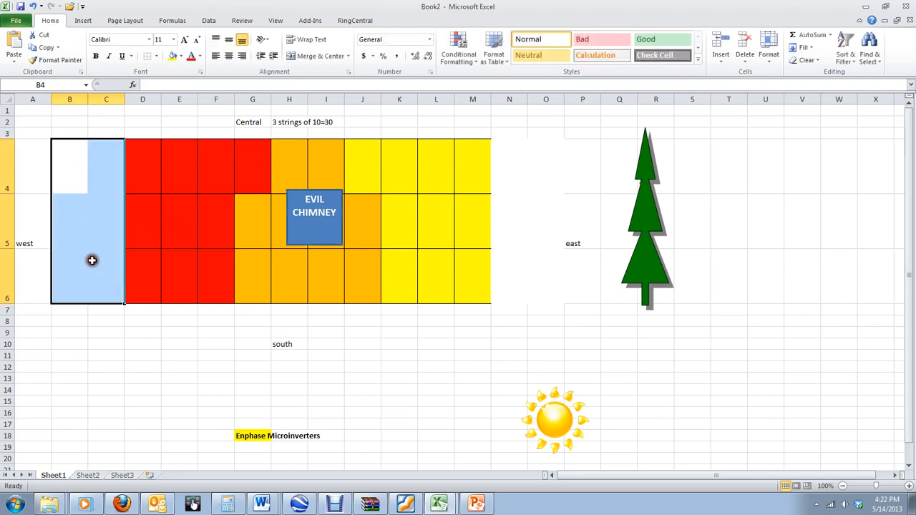
{"action": "left_click", "coordinate": [518, 172]}
{"action": "left_click_drag", "start_coordinate": [518, 171], "coordinate": [534, 275]}
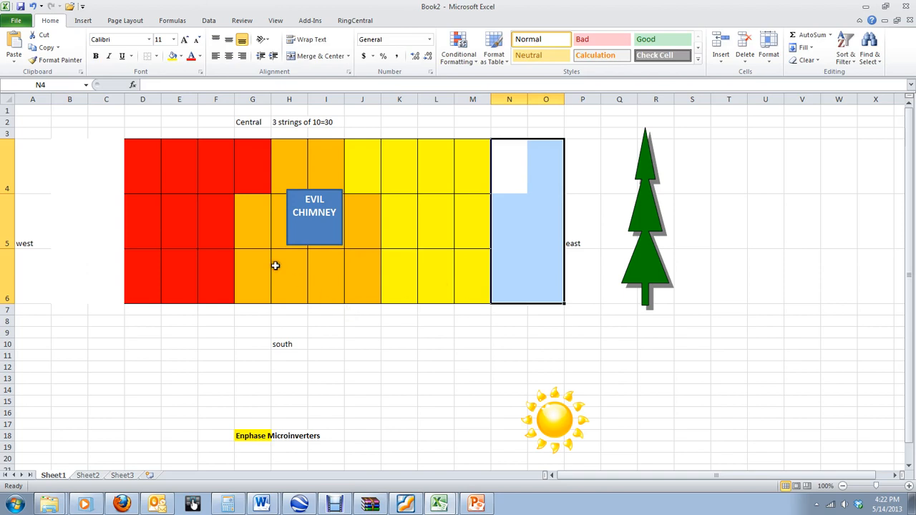
{"action": "left_click_drag", "start_coordinate": [68, 158], "coordinate": [92, 262]}
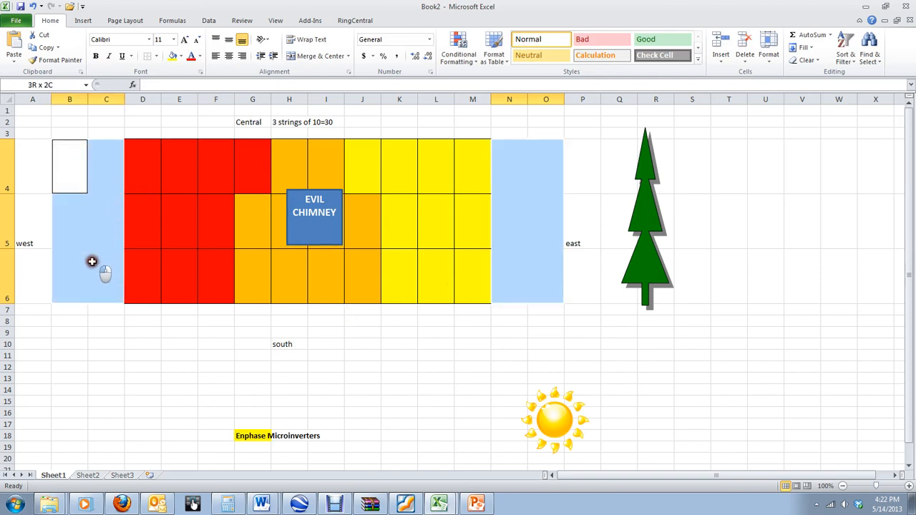
{"action": "left_click", "coordinate": [156, 57]}
{"action": "left_click", "coordinate": [166, 144]}
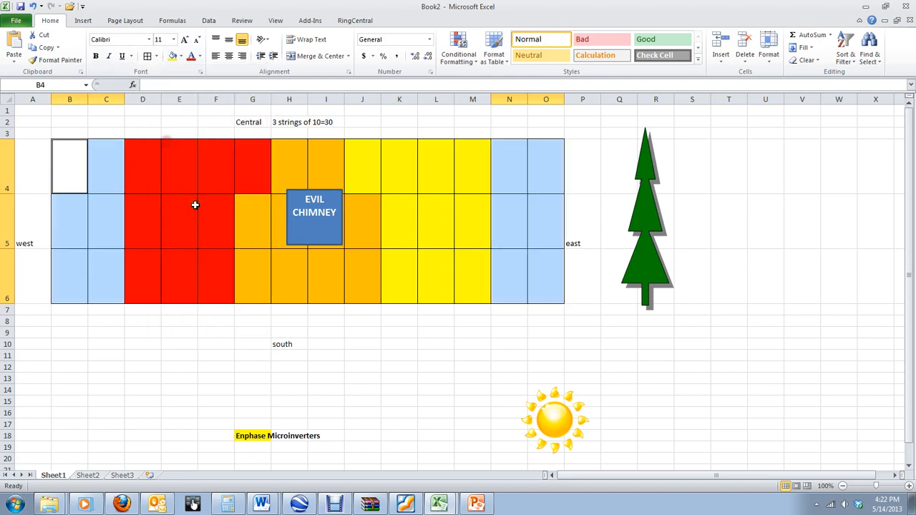
{"action": "left_click", "coordinate": [325, 325]}
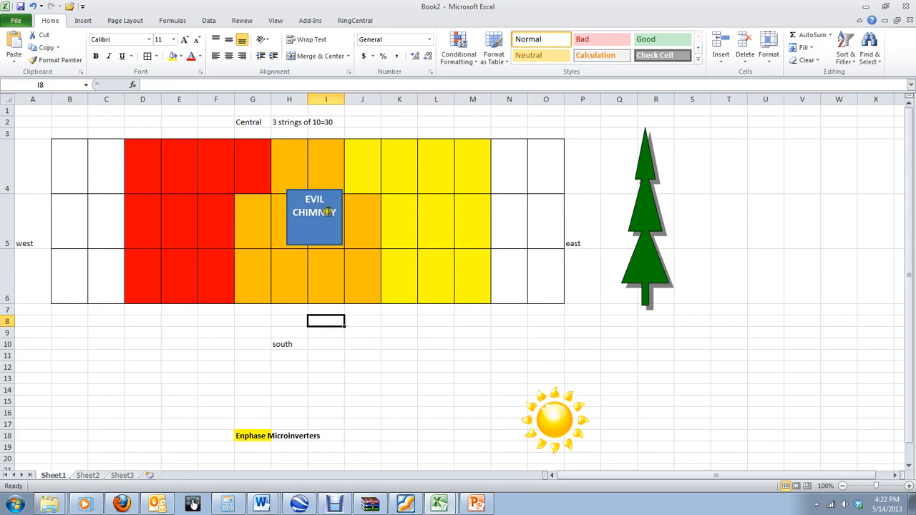
- Move the sun picture slightly west, around columns M to O
{"action": "left_click_drag", "start_coordinate": [249, 269], "coordinate": [349, 279]}
{"action": "left_click", "coordinate": [530, 423]}
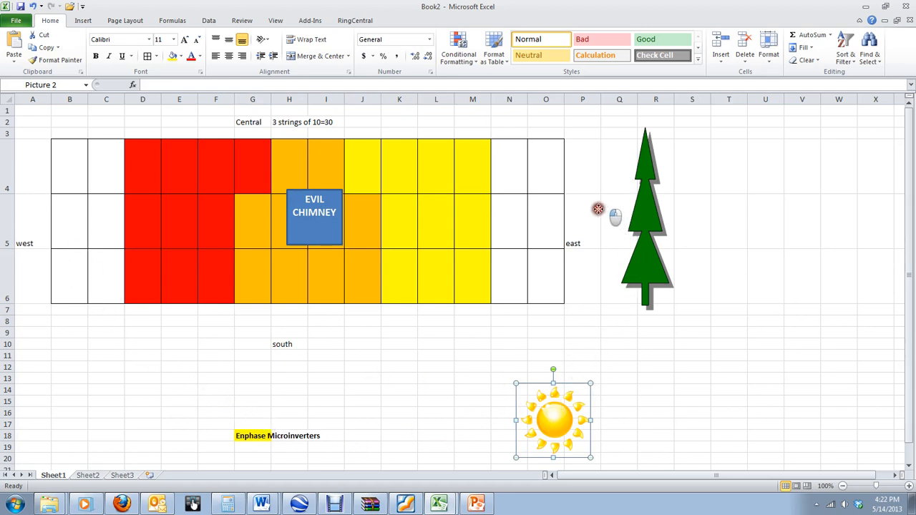
{"action": "left_click_drag", "start_coordinate": [547, 426], "coordinate": [508, 425]}
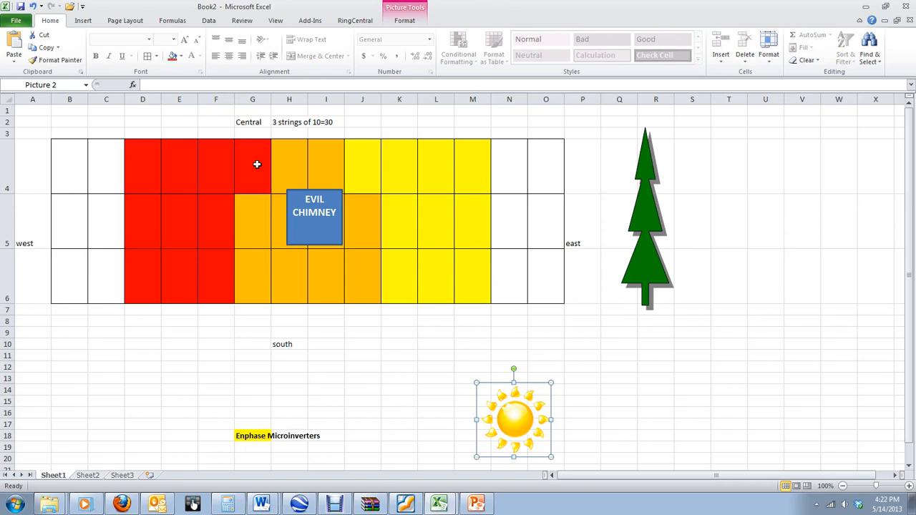
- Fill panel cells G4:J5, F4 and K4 around the chimney with white to take them out of the strings
{"action": "left_click", "coordinate": [262, 208]}
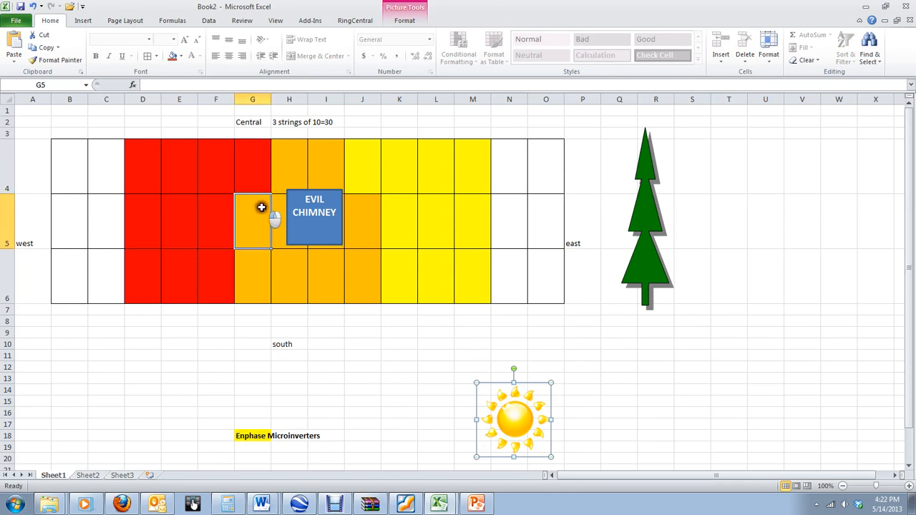
{"action": "left_click_drag", "start_coordinate": [261, 207], "coordinate": [364, 184]}
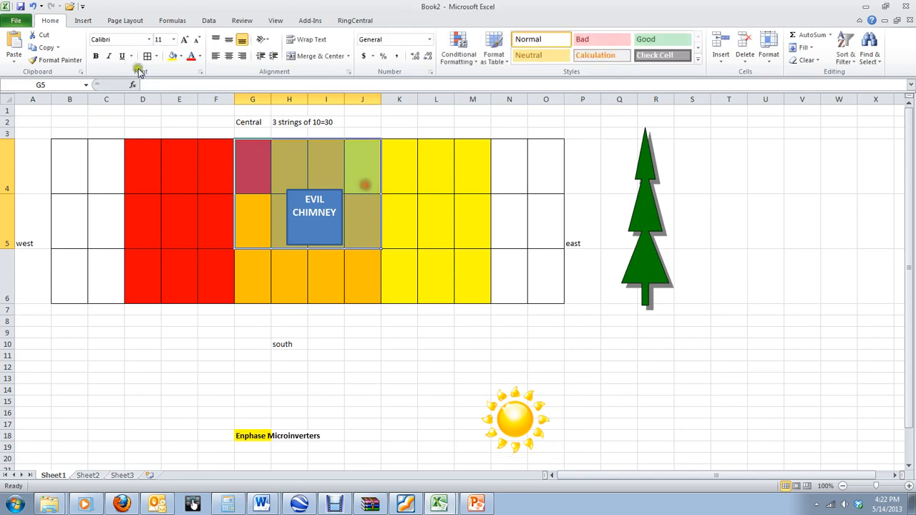
{"action": "left_click", "coordinate": [181, 57]}
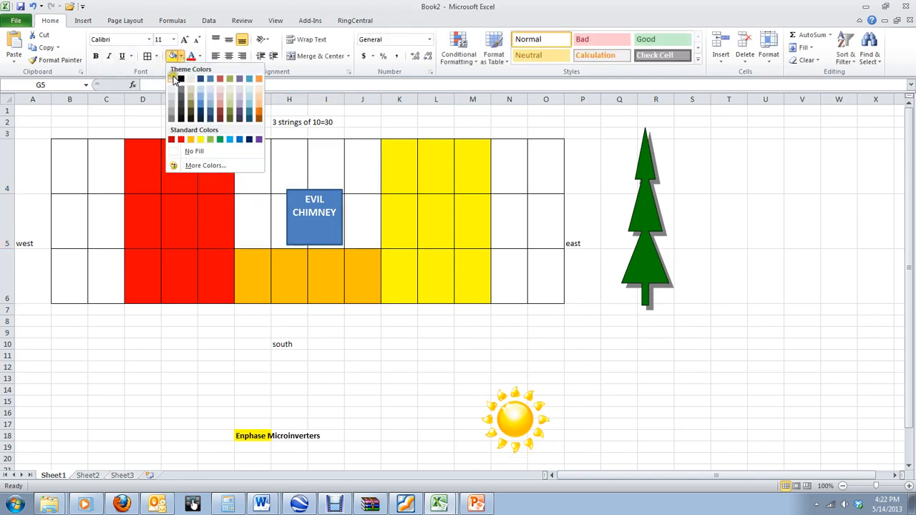
{"action": "left_click", "coordinate": [175, 79]}
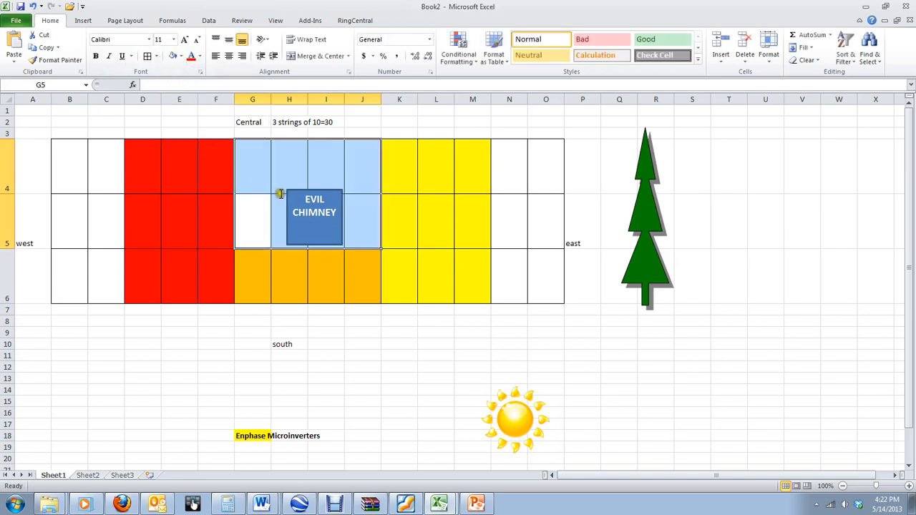
{"action": "left_click", "coordinate": [225, 168]}
{"action": "left_click", "coordinate": [173, 57]}
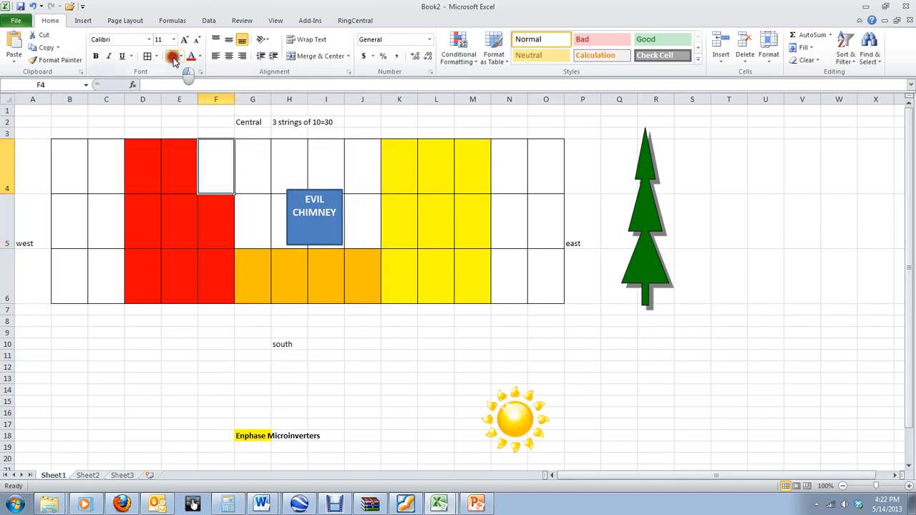
{"action": "left_click", "coordinate": [381, 160]}
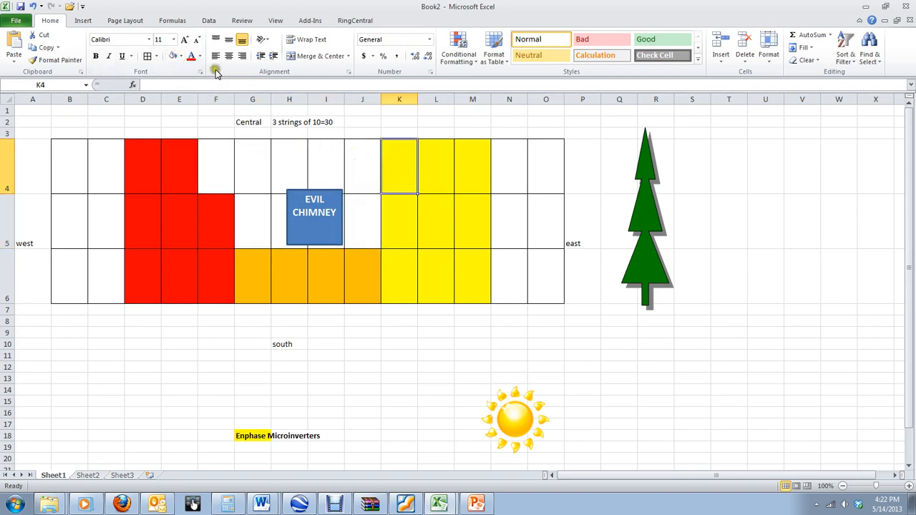
{"action": "left_click", "coordinate": [175, 58]}
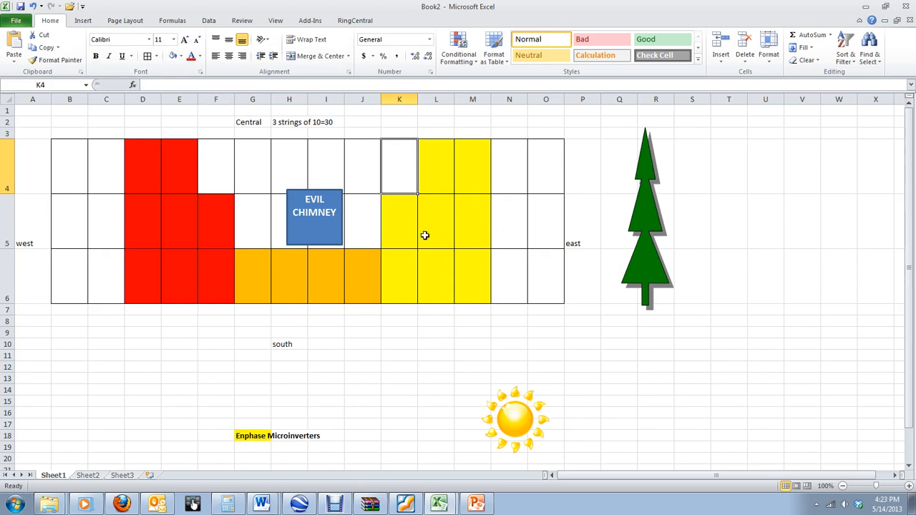
- Fill the outlined end cells B4:C6 with red and N4:O6 with yellow
{"action": "left_click_drag", "start_coordinate": [73, 188], "coordinate": [106, 266]}
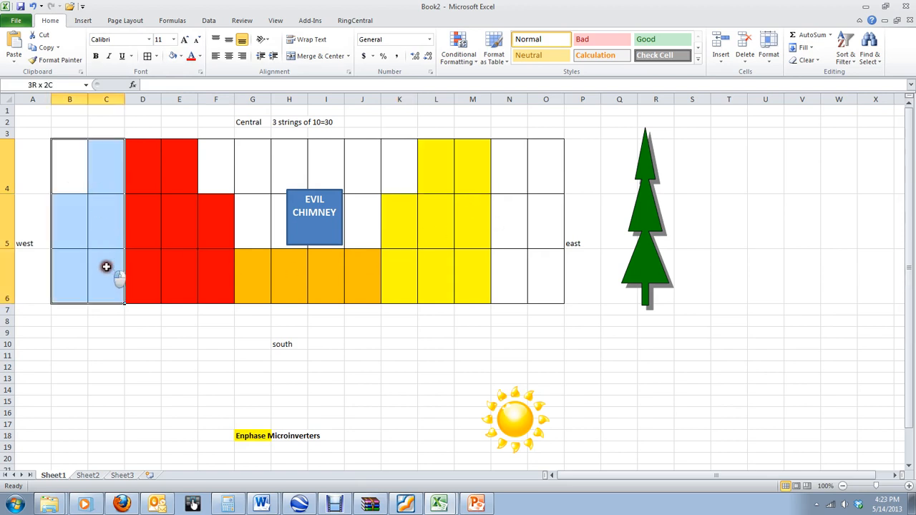
{"action": "left_click", "coordinate": [181, 56]}
{"action": "left_click", "coordinate": [179, 140]}
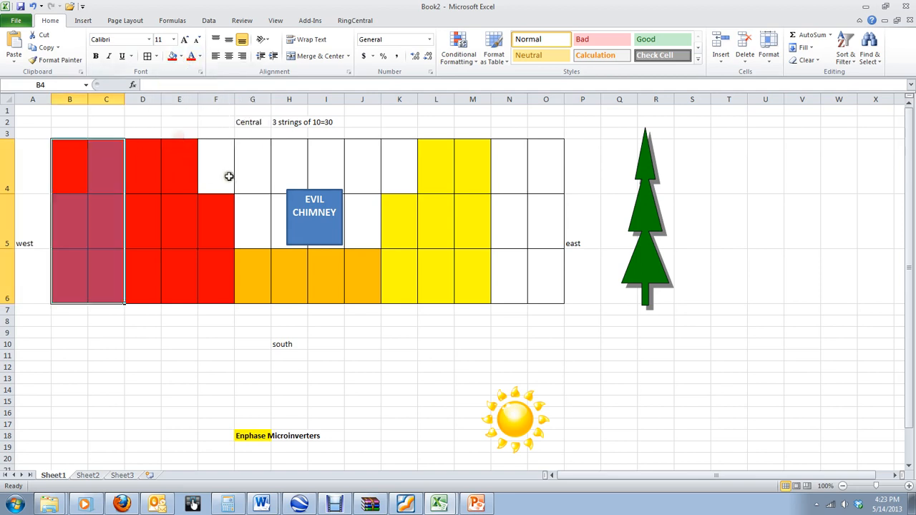
{"action": "left_click_drag", "start_coordinate": [497, 171], "coordinate": [552, 275]}
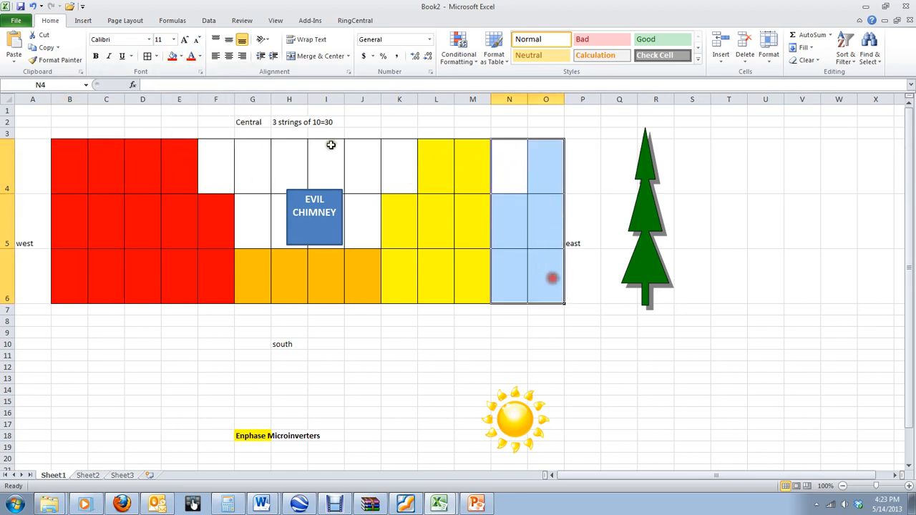
{"action": "left_click", "coordinate": [181, 56]}
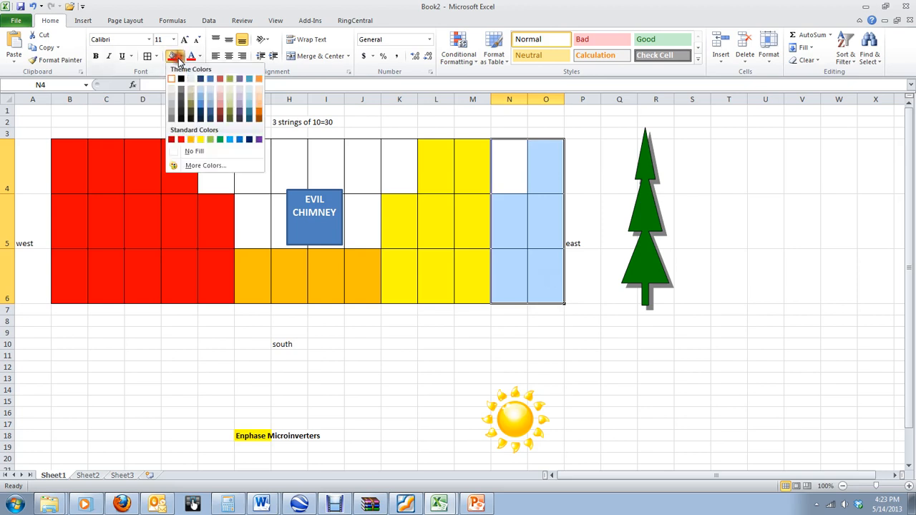
{"action": "left_click", "coordinate": [199, 140]}
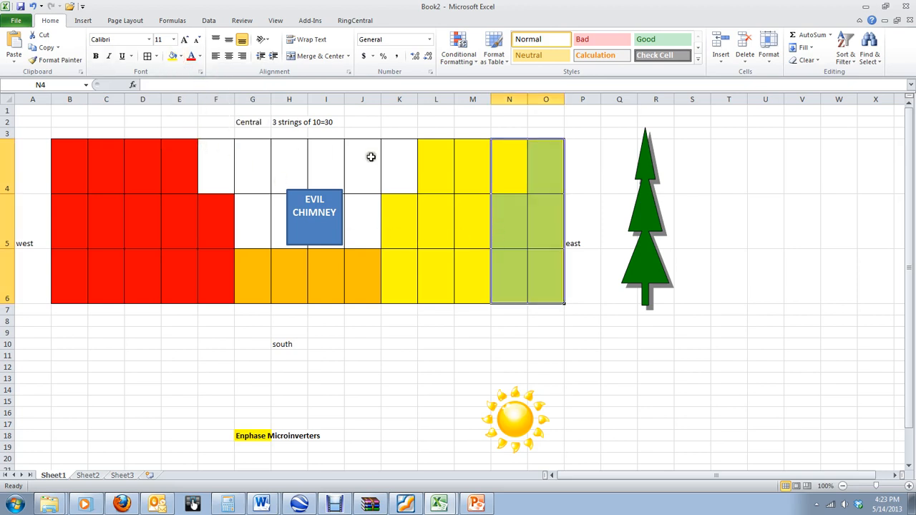
{"action": "left_click", "coordinate": [508, 130]}
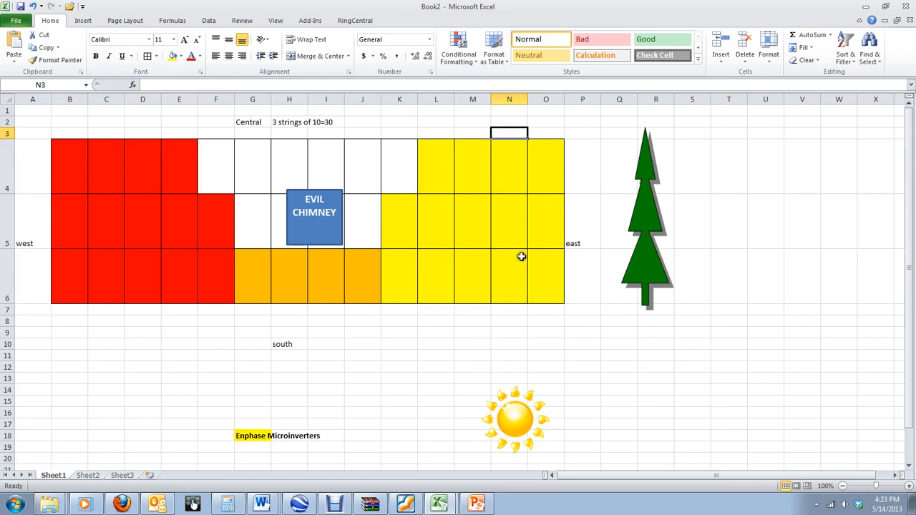
- Recolor cells E5:F6 and K5:K6 orange to extend the middle string on both sides of the chimney
{"action": "left_click_drag", "start_coordinate": [61, 170], "coordinate": [139, 260]}
{"action": "left_click", "coordinate": [180, 174]}
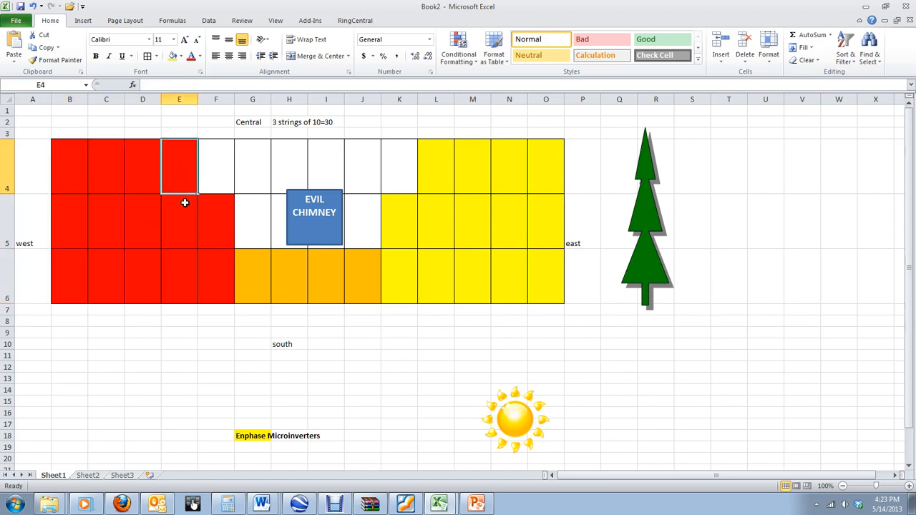
{"action": "left_click_drag", "start_coordinate": [184, 200], "coordinate": [213, 263]}
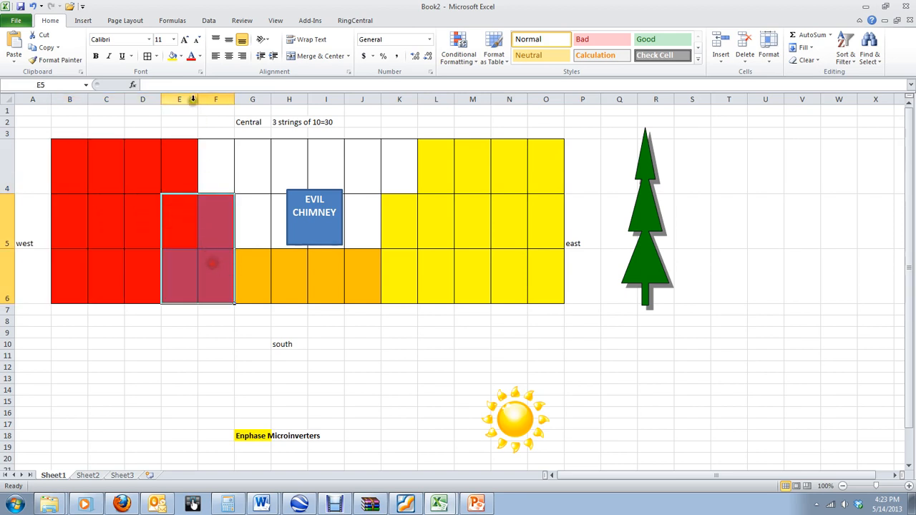
{"action": "left_click", "coordinate": [181, 57]}
{"action": "left_click", "coordinate": [191, 139]}
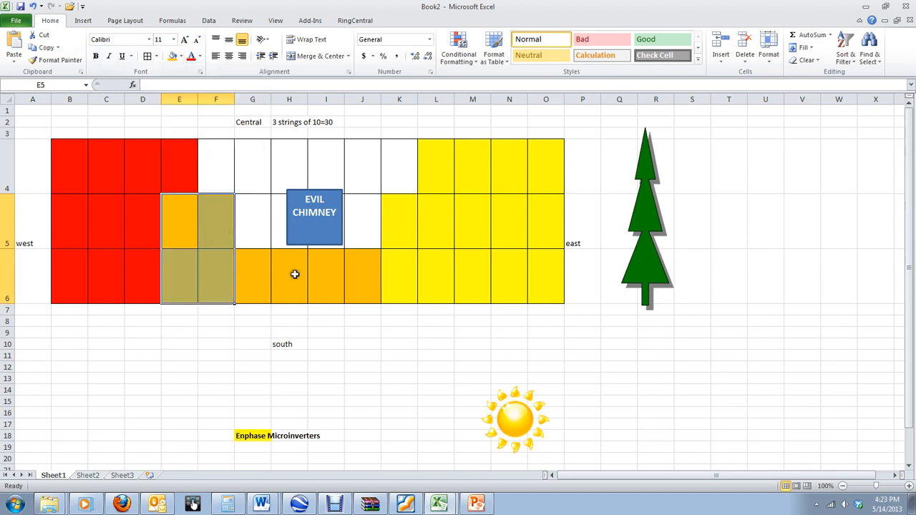
{"action": "left_click_drag", "start_coordinate": [400, 235], "coordinate": [403, 271]}
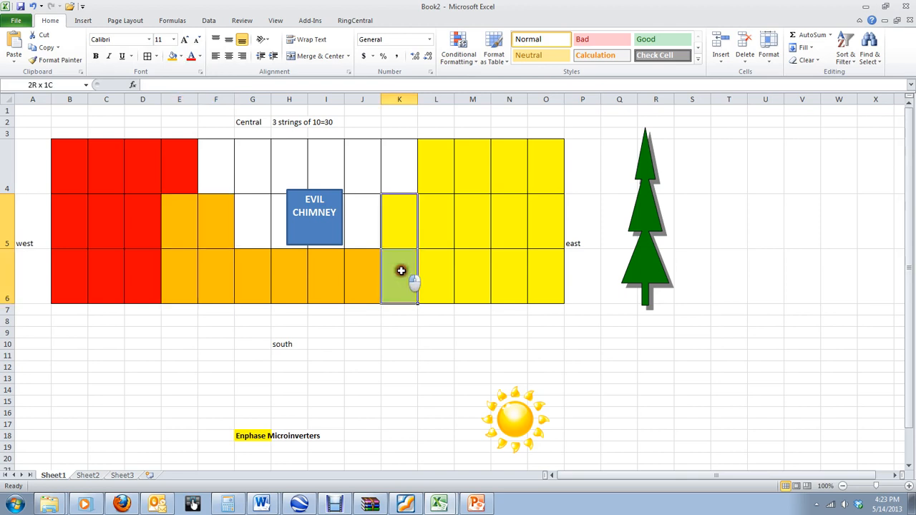
{"action": "left_click", "coordinate": [172, 58]}
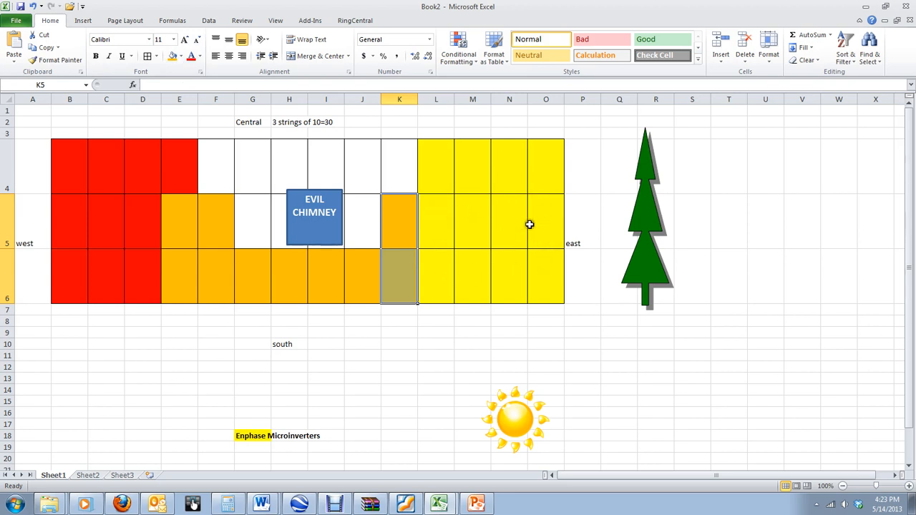
- Clear the yellow color and all borders from cells O4:O5 at the array's east end
{"action": "left_click_drag", "start_coordinate": [540, 178], "coordinate": [546, 215]}
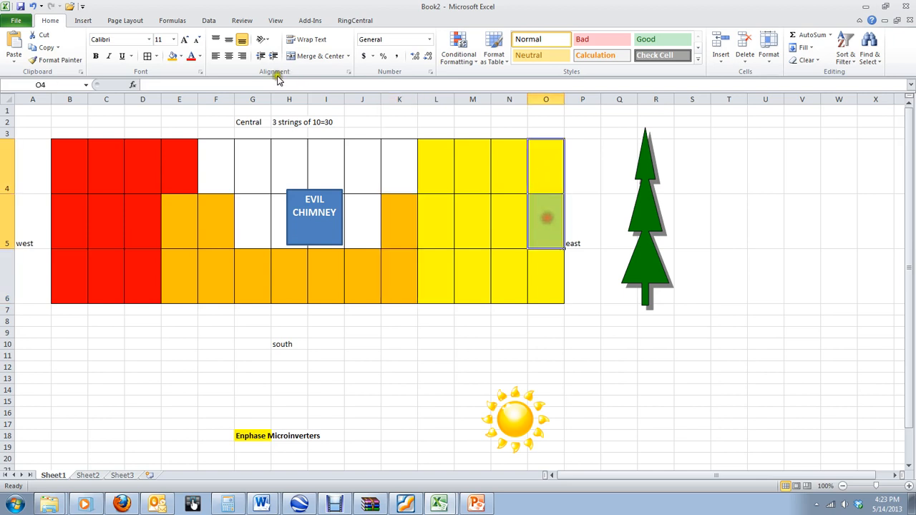
{"action": "left_click", "coordinate": [182, 56]}
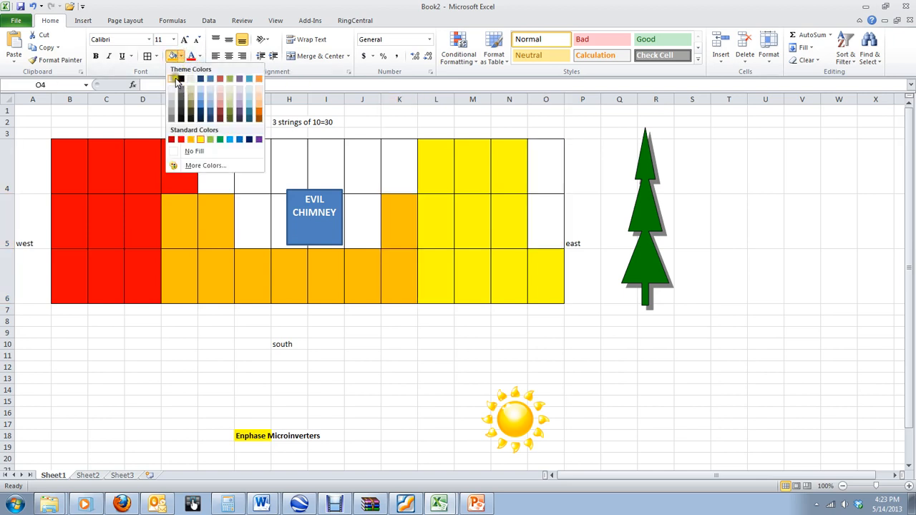
{"action": "left_click", "coordinate": [192, 151]}
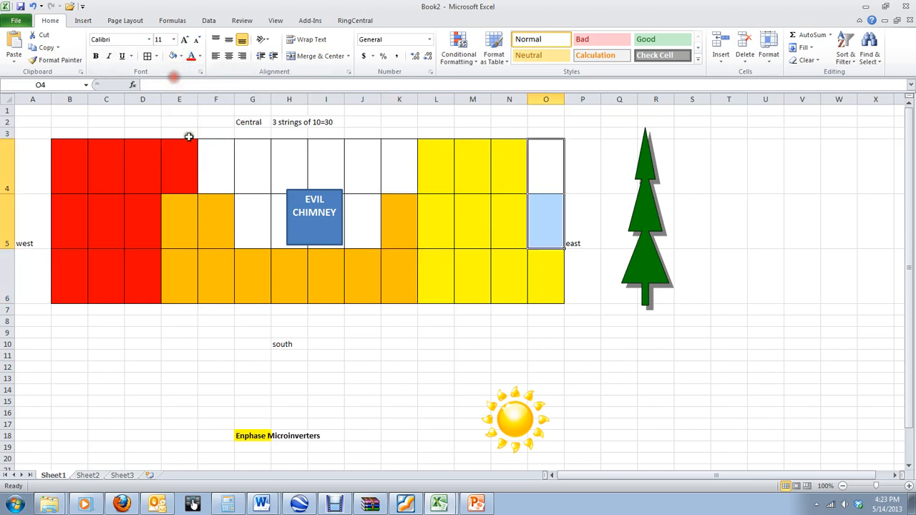
{"action": "left_click", "coordinate": [156, 56]}
{"action": "left_click", "coordinate": [157, 136]}
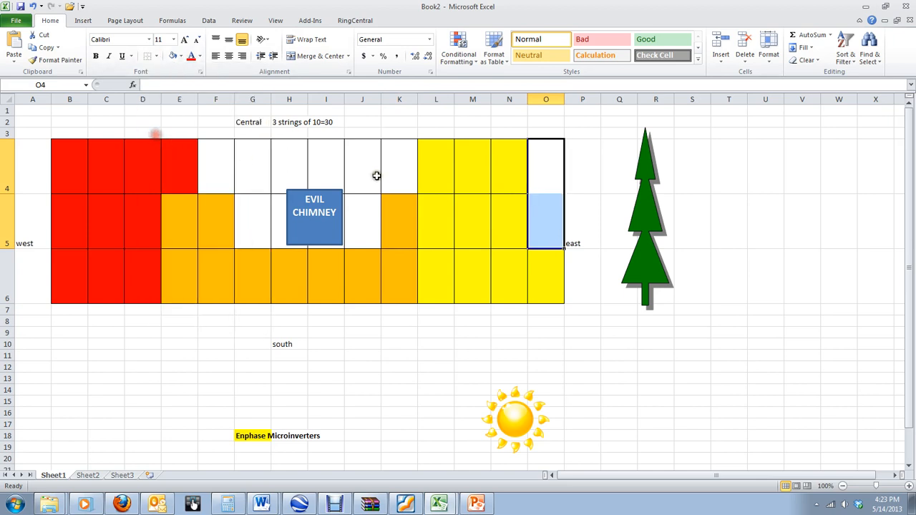
{"action": "left_click", "coordinate": [572, 320]}
- Review the new string layout by highlighting the yellow, orange and red panel blocks one after another
{"action": "left_click_drag", "start_coordinate": [448, 171], "coordinate": [512, 267]}
{"action": "left_click", "coordinate": [533, 309]}
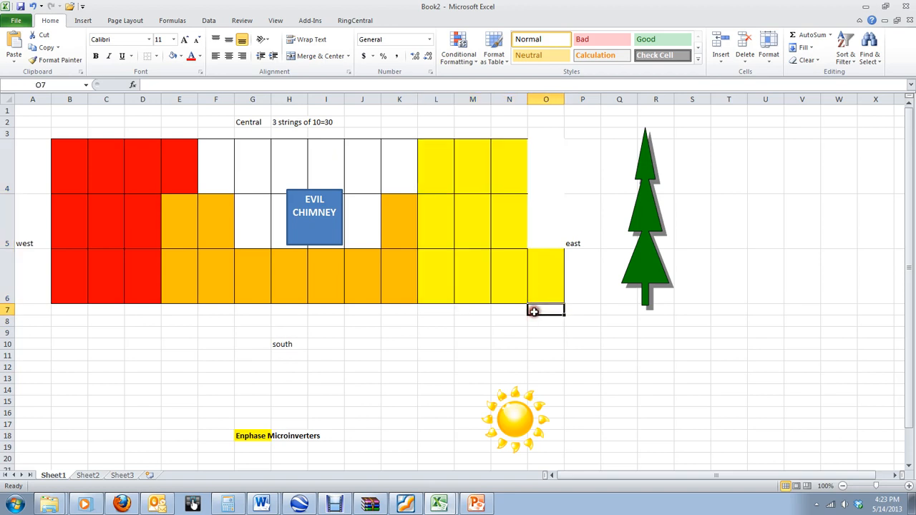
{"action": "left_click_drag", "start_coordinate": [402, 216], "coordinate": [208, 286]}
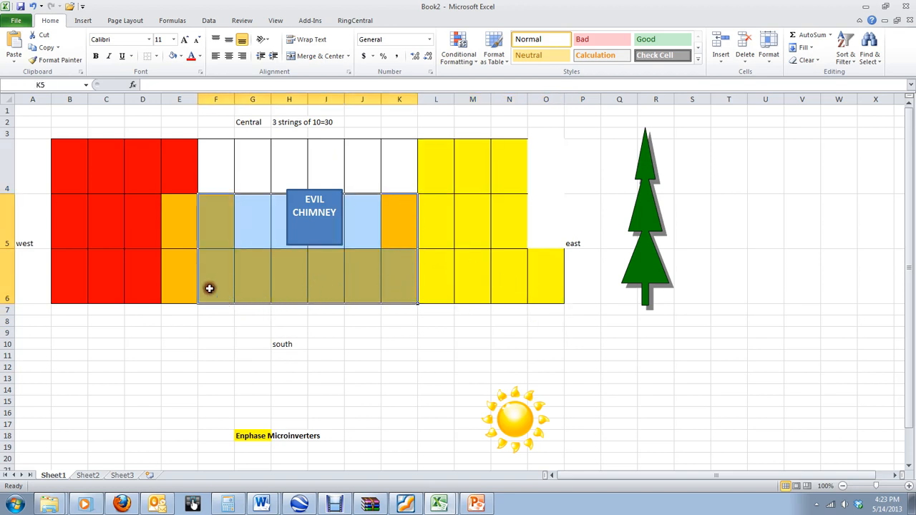
{"action": "left_click_drag", "start_coordinate": [86, 158], "coordinate": [138, 233]}
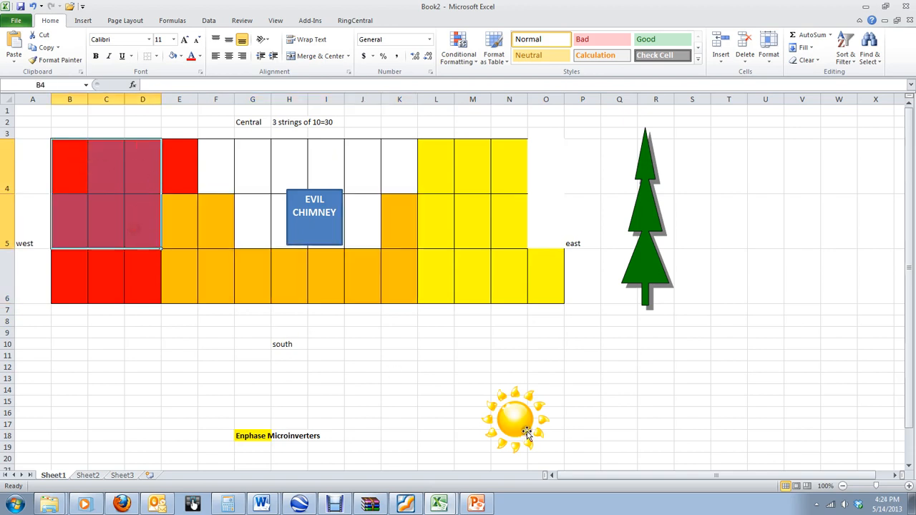
- Move the sun picture east to columns P and Q, southeast of the array
{"action": "left_click", "coordinate": [538, 424]}
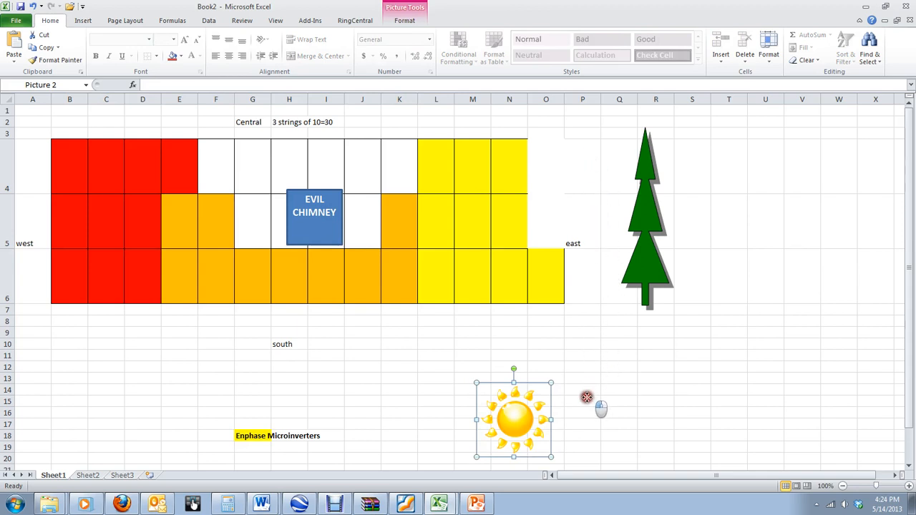
{"action": "left_click_drag", "start_coordinate": [506, 400], "coordinate": [586, 397]}
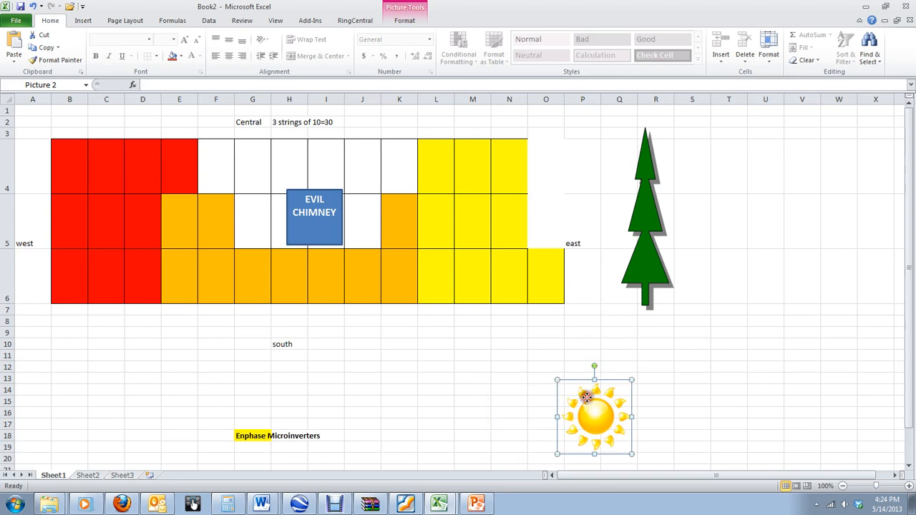
{"action": "left_click", "coordinate": [305, 228]}
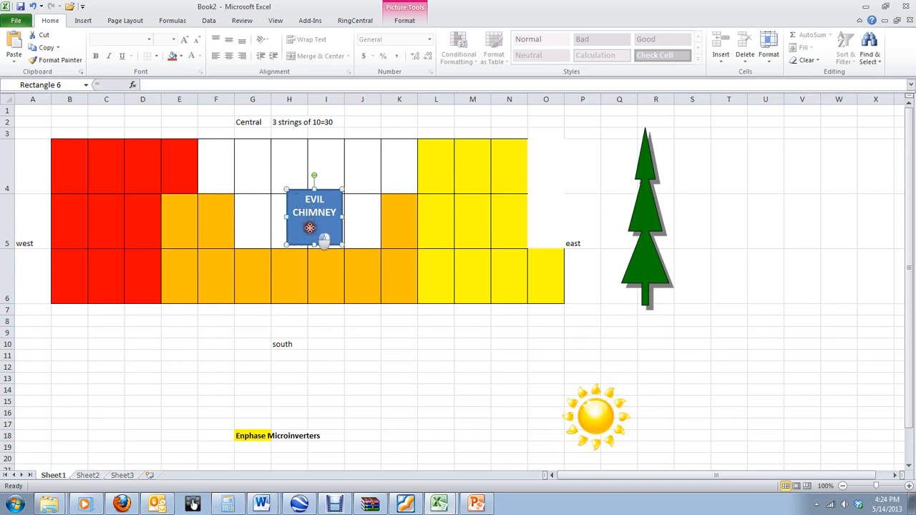
{"action": "left_click_drag", "start_coordinate": [309, 228], "coordinate": [308, 227]}
- Move the sun picture to columns H and I, directly south of the chimney
{"action": "left_click", "coordinate": [572, 395]}
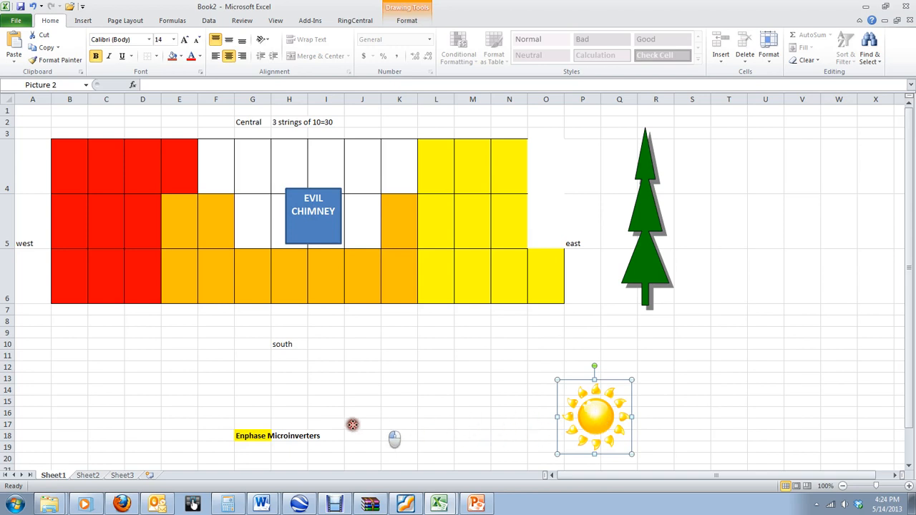
{"action": "left_click_drag", "start_coordinate": [353, 424], "coordinate": [306, 420]}
{"action": "left_click_drag", "start_coordinate": [316, 207], "coordinate": [318, 155]}
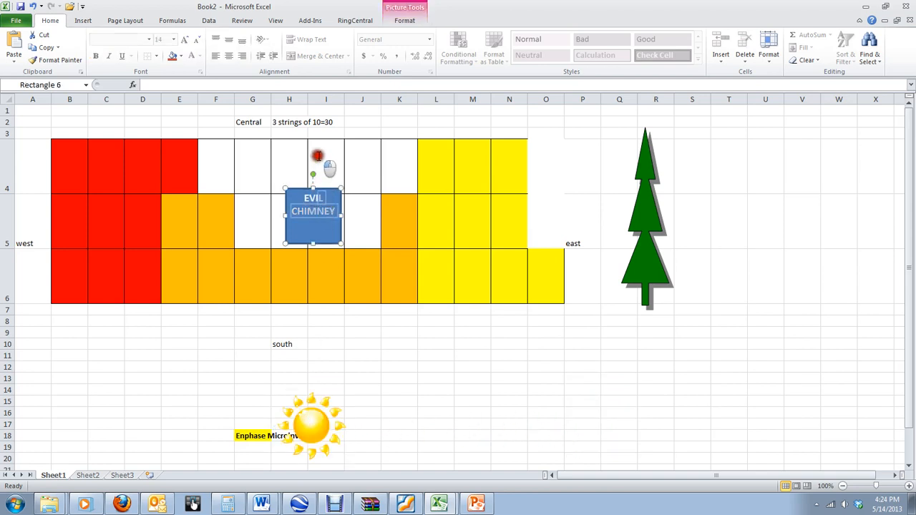
{"action": "left_click", "coordinate": [314, 227]}
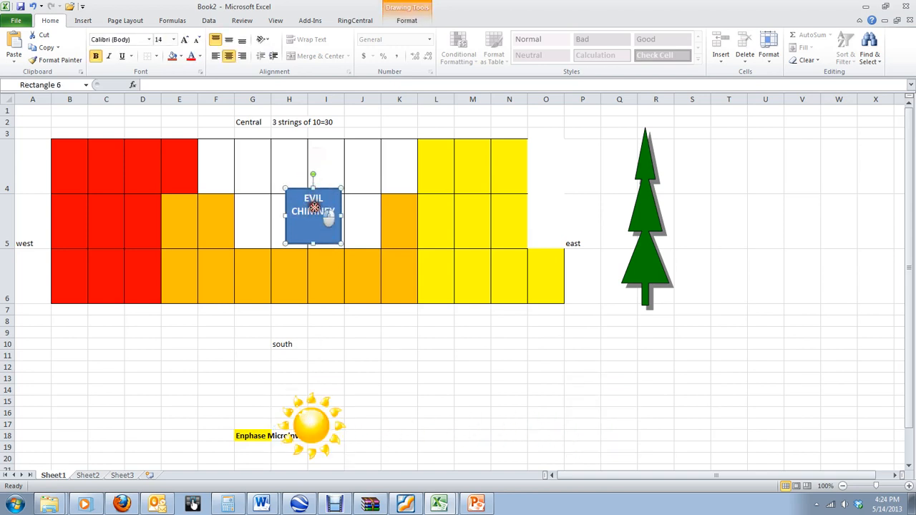
{"action": "left_click_drag", "start_coordinate": [312, 228], "coordinate": [310, 228]}
- Move the sun picture to the array's southwest around columns A to C, and bring it back southeast to columns N to P
{"action": "left_click", "coordinate": [303, 422]}
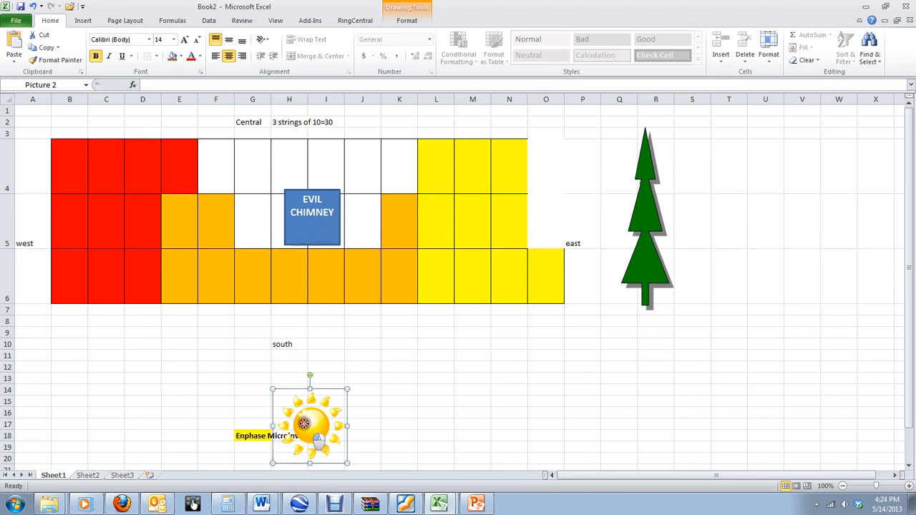
{"action": "left_click_drag", "start_coordinate": [65, 358], "coordinate": [64, 358]}
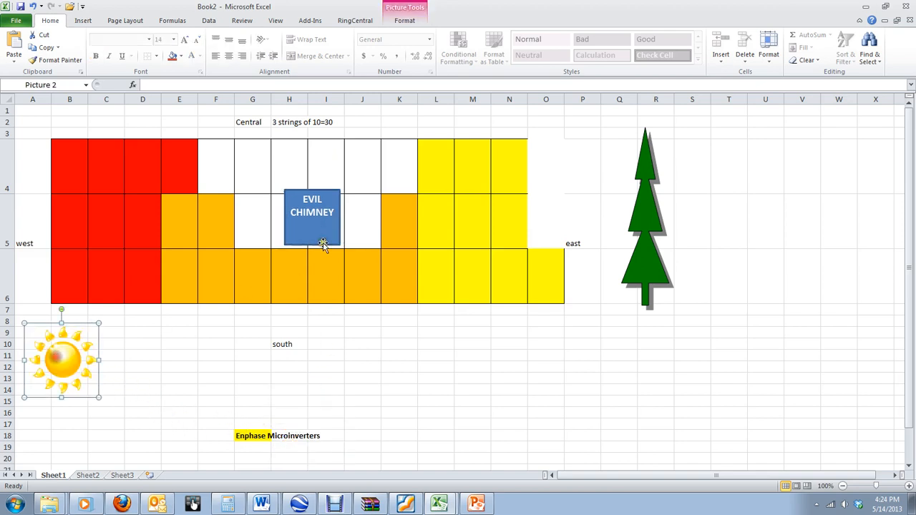
{"action": "left_click", "coordinate": [324, 201]}
{"action": "key", "text": "Escape"}
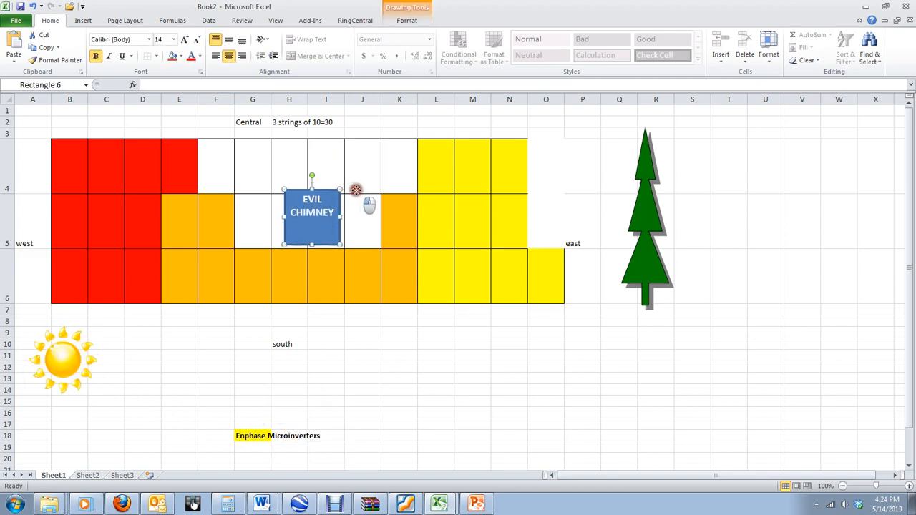
{"action": "left_click_drag", "start_coordinate": [332, 206], "coordinate": [326, 228]}
{"action": "left_click_drag", "start_coordinate": [64, 379], "coordinate": [541, 418]}
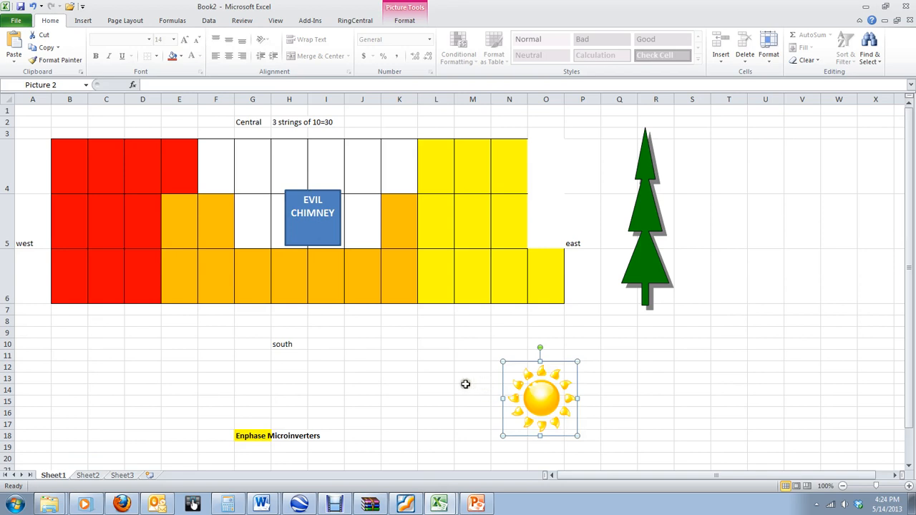
{"action": "left_click", "coordinate": [339, 243]}
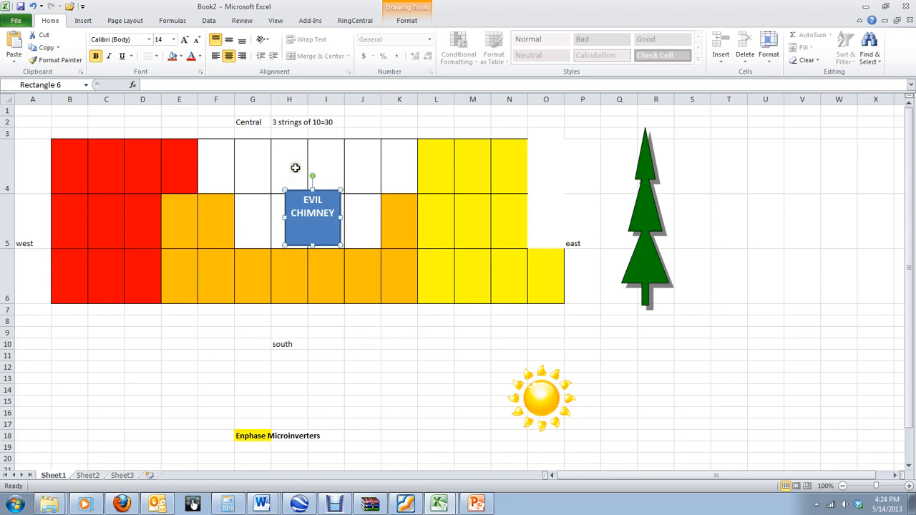
{"action": "left_click", "coordinate": [335, 503]}
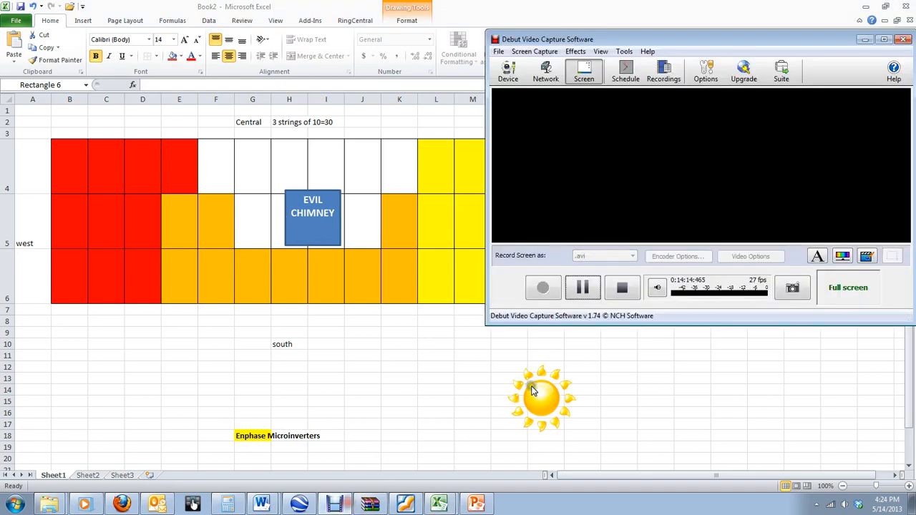
{"action": "left_click", "coordinate": [582, 288]}
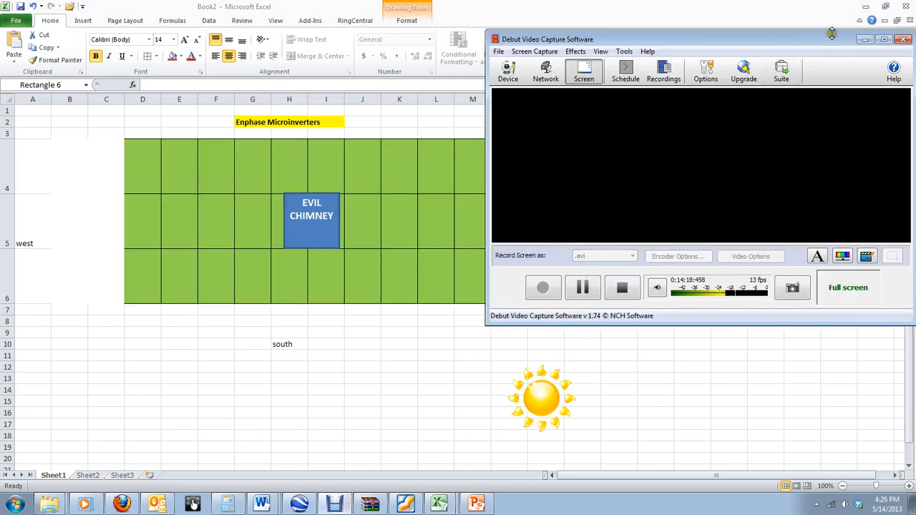
{"action": "left_click", "coordinate": [864, 38]}
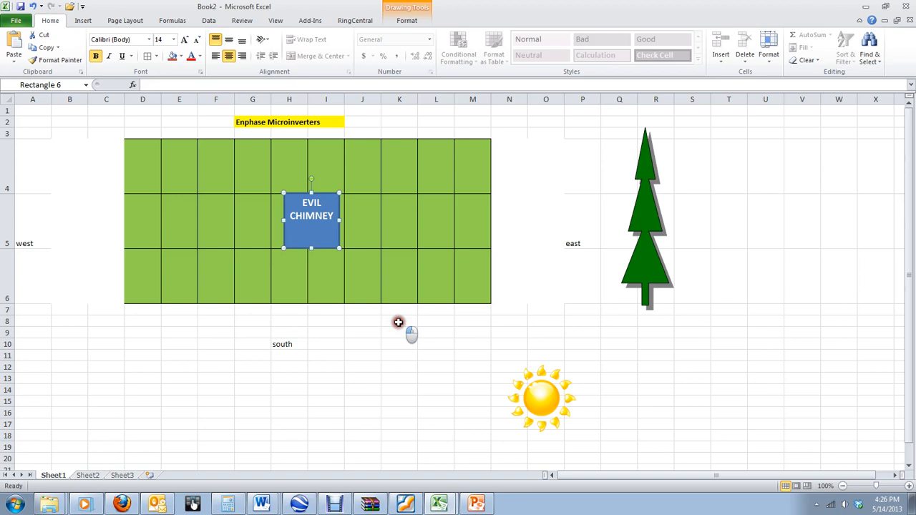
- Review the microinverter layout by highlighting the green panel block D4:M6, and single out panels D4 and E4
{"action": "left_click", "coordinate": [349, 322]}
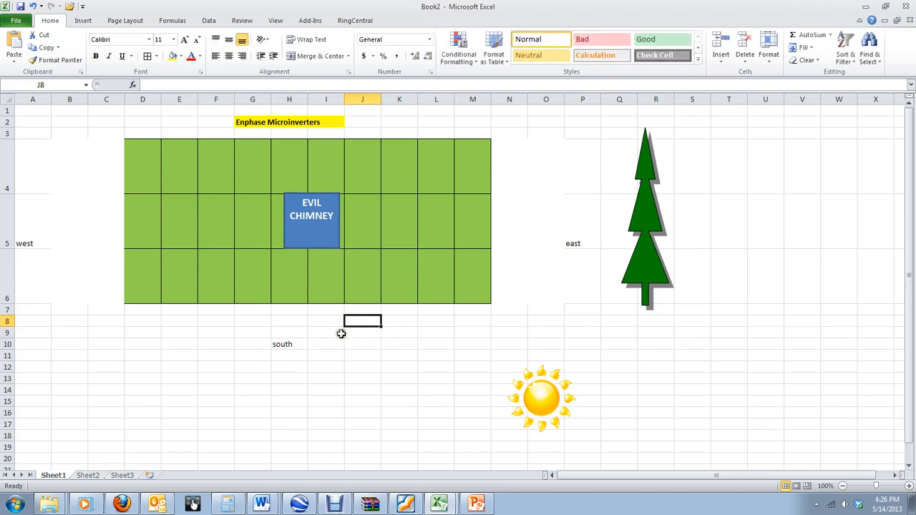
{"action": "left_click_drag", "start_coordinate": [160, 181], "coordinate": [469, 280]}
{"action": "left_click", "coordinate": [467, 319]}
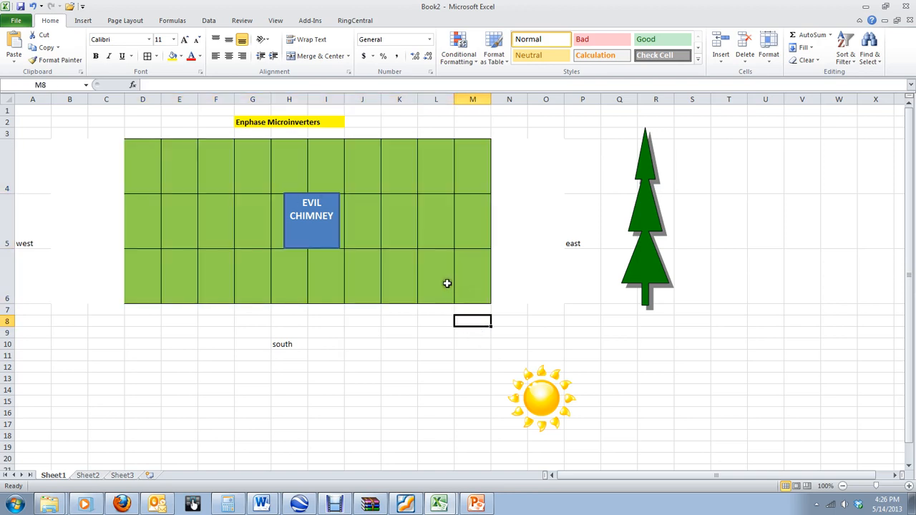
{"action": "left_click", "coordinate": [143, 167]}
{"action": "left_click", "coordinate": [167, 166]}
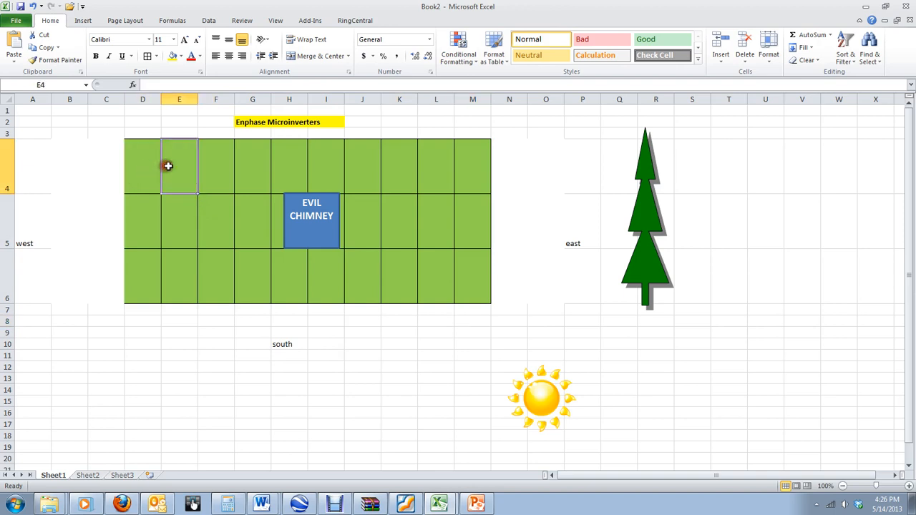
- Move the sun picture to columns P and Q, southeast of the green array and south of the tree
{"action": "left_click_drag", "start_coordinate": [542, 395], "coordinate": [572, 181]}
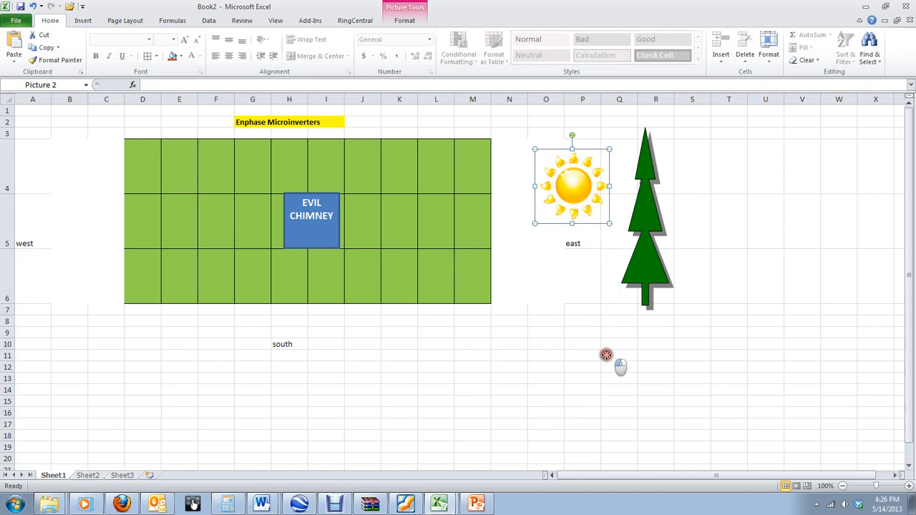
{"action": "key", "text": "ctrl+z"}
- Highlight individual green panels from the east edge westward, covering J4:M6 and G6:I6 in one multiple selection
{"action": "left_click", "coordinate": [490, 286]}
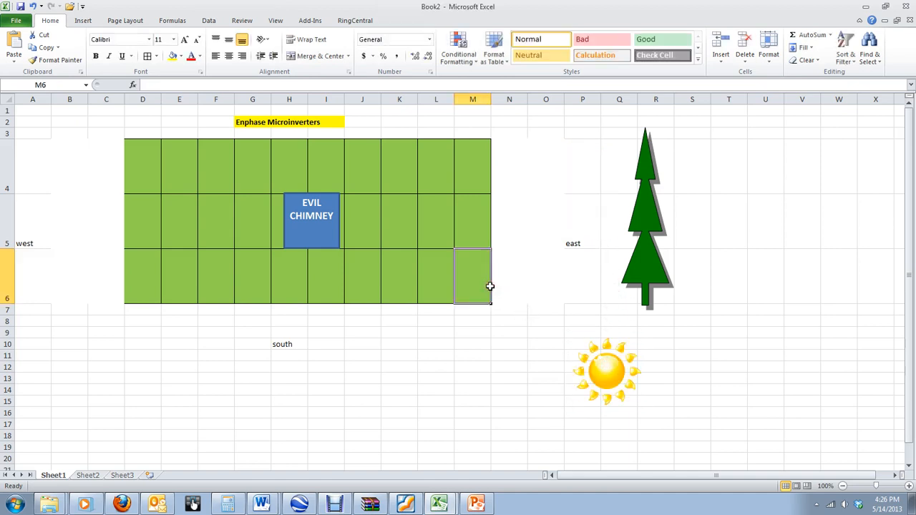
{"action": "left_click", "coordinate": [470, 236], "text": "ctrl"}
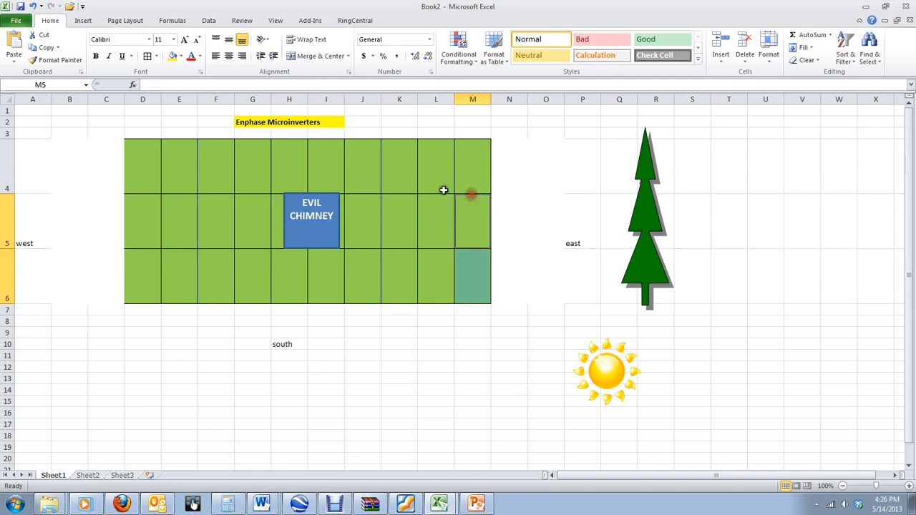
{"action": "left_click", "coordinate": [469, 187], "text": "ctrl"}
{"action": "left_click", "coordinate": [438, 183], "text": "ctrl"}
{"action": "left_click", "coordinate": [436, 224], "text": "ctrl"}
{"action": "left_click", "coordinate": [431, 260], "text": "ctrl"}
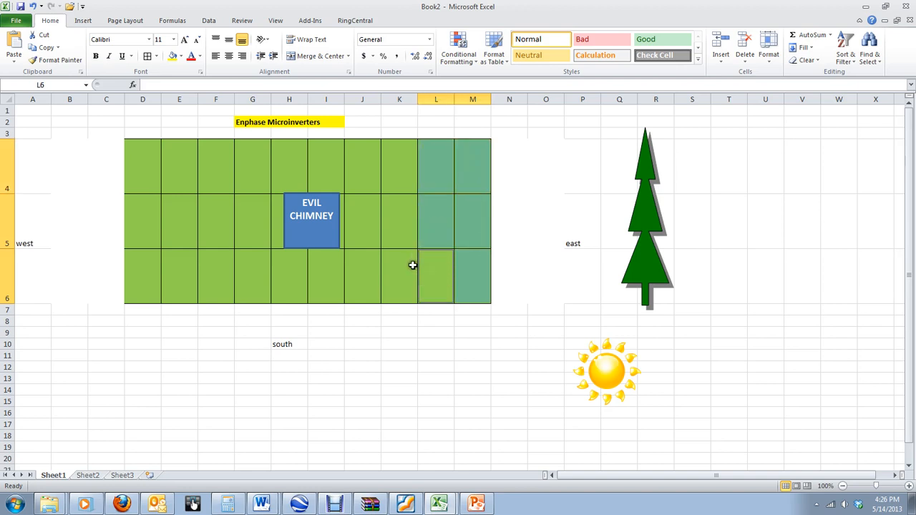
{"action": "left_click", "coordinate": [412, 265], "text": "ctrl"}
{"action": "left_click", "coordinate": [394, 223], "text": "ctrl"}
{"action": "left_click", "coordinate": [395, 187], "text": "ctrl"}
{"action": "left_click", "coordinate": [368, 179], "text": "ctrl"}
{"action": "left_click", "coordinate": [363, 205], "text": "ctrl"}
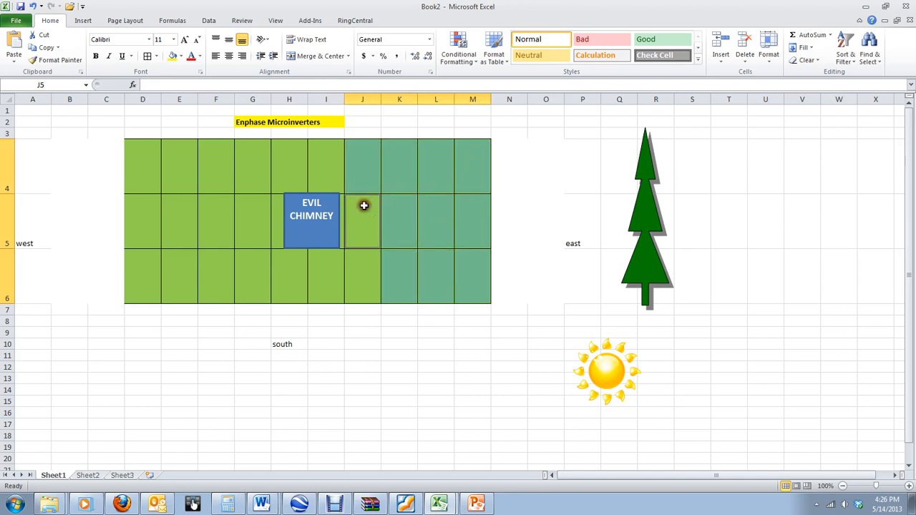
{"action": "left_click", "coordinate": [370, 262], "text": "ctrl"}
{"action": "left_click", "coordinate": [332, 270], "text": "ctrl"}
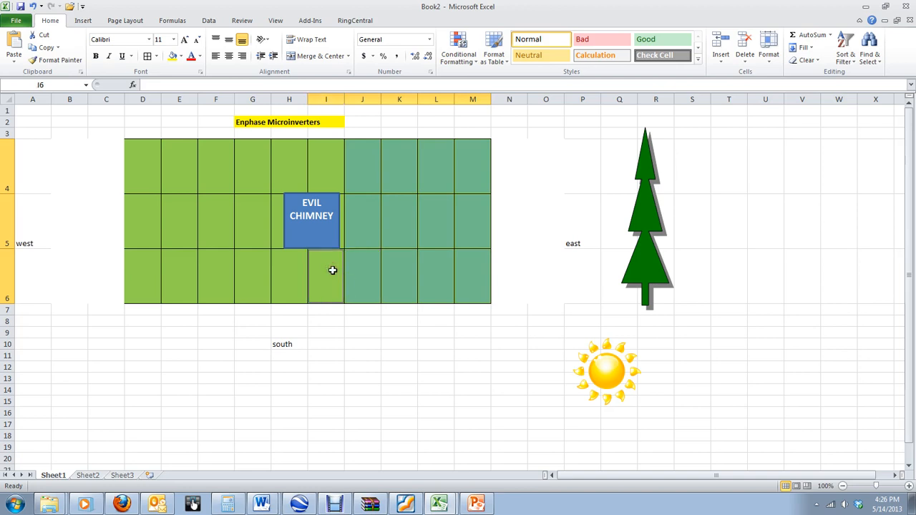
{"action": "left_click", "coordinate": [293, 264], "text": "ctrl"}
{"action": "left_click", "coordinate": [245, 270], "text": "ctrl"}
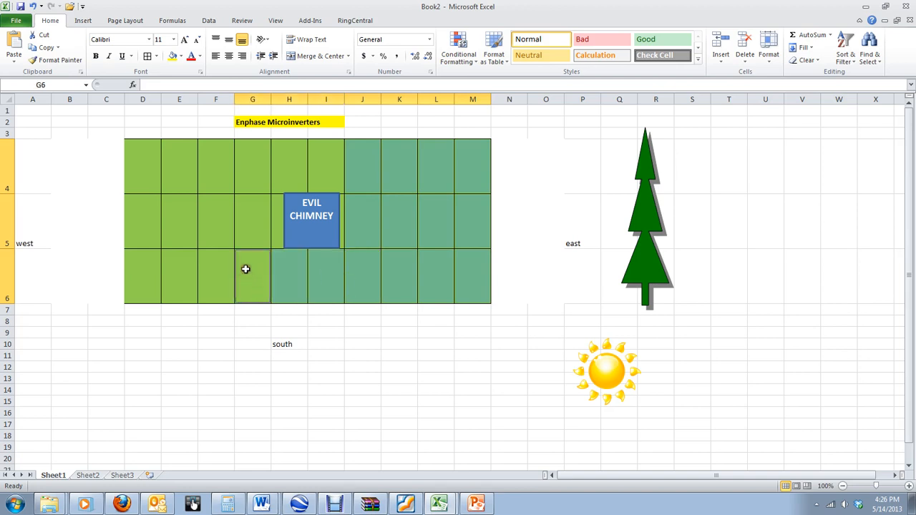
- Place a copy of the sun picture around columns L to N, south of the array
{"action": "left_click", "coordinate": [603, 375]}
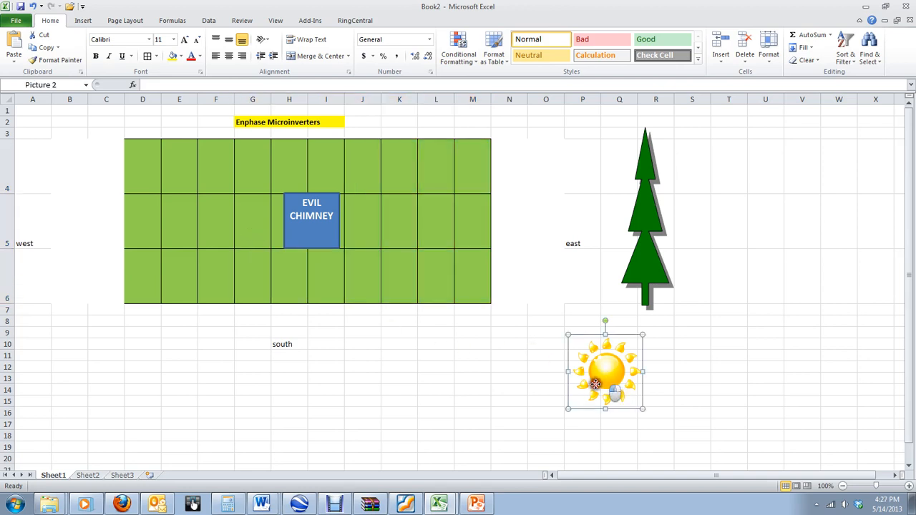
{"action": "left_click_drag", "start_coordinate": [470, 425], "coordinate": [470, 426]}
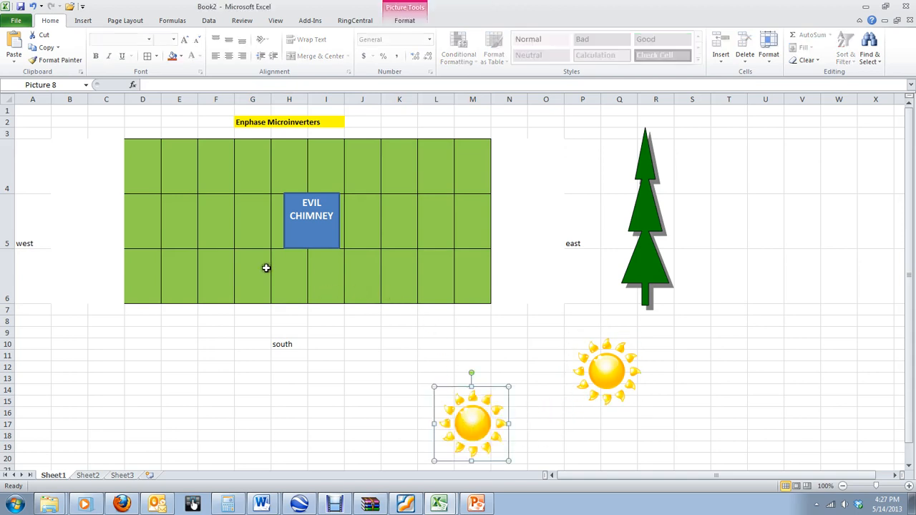
{"action": "key", "text": "Escape"}
- Highlight panels F6, F5 and G5, and select the three panels G4:I4 directly north of the chimney
{"action": "left_click", "coordinate": [220, 262], "text": "ctrl"}
{"action": "left_click", "coordinate": [221, 242], "text": "ctrl"}
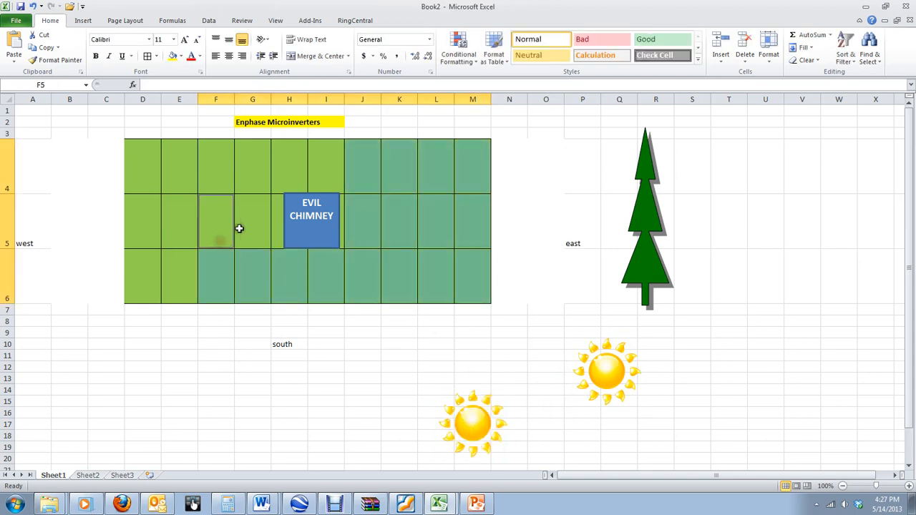
{"action": "left_click", "coordinate": [241, 228], "text": "ctrl"}
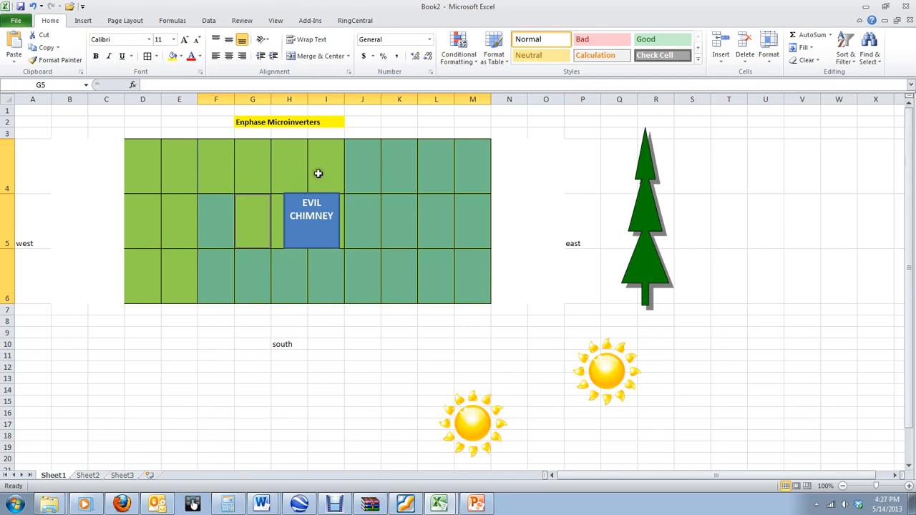
{"action": "mouse_move", "coordinate": [261, 163]}
{"action": "left_mouse_down"}
{"action": "mouse_move", "coordinate": [310, 160]}
{"action": "mouse_move", "coordinate": [325, 170]}
{"action": "left_mouse_up"}
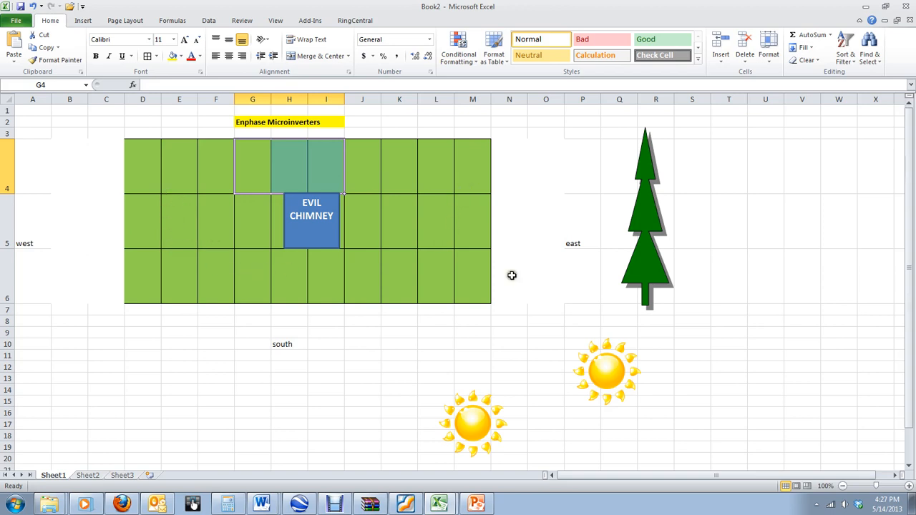
- Delete the duplicate sun picture and move the original one to columns M and N, south of the array
{"action": "left_click", "coordinate": [490, 422]}
{"action": "left_click_drag", "start_coordinate": [488, 422], "coordinate": [348, 432]}
{"action": "key", "text": "Delete"}
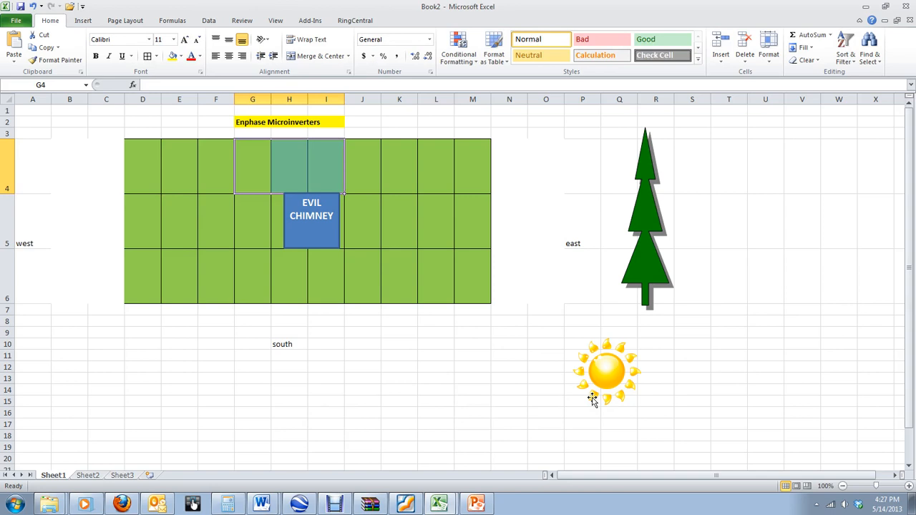
{"action": "left_click", "coordinate": [606, 362]}
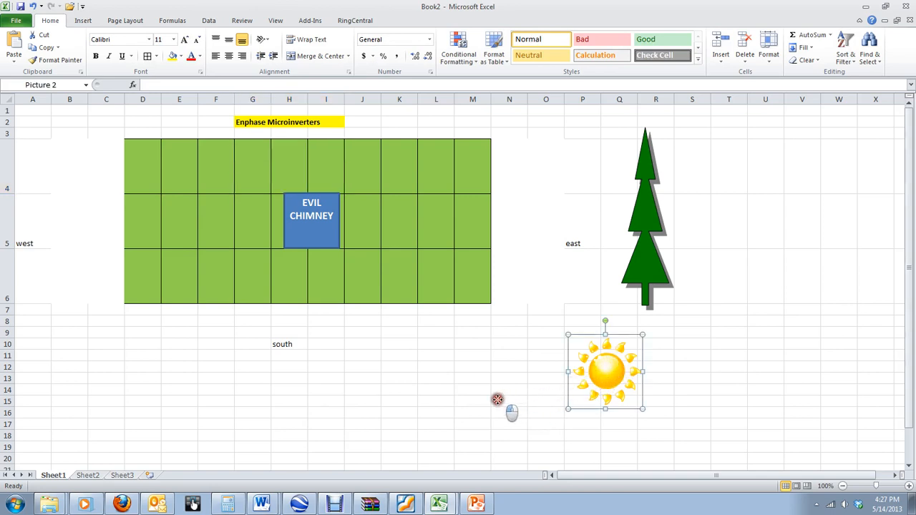
{"action": "left_click_drag", "start_coordinate": [497, 399], "coordinate": [497, 399]}
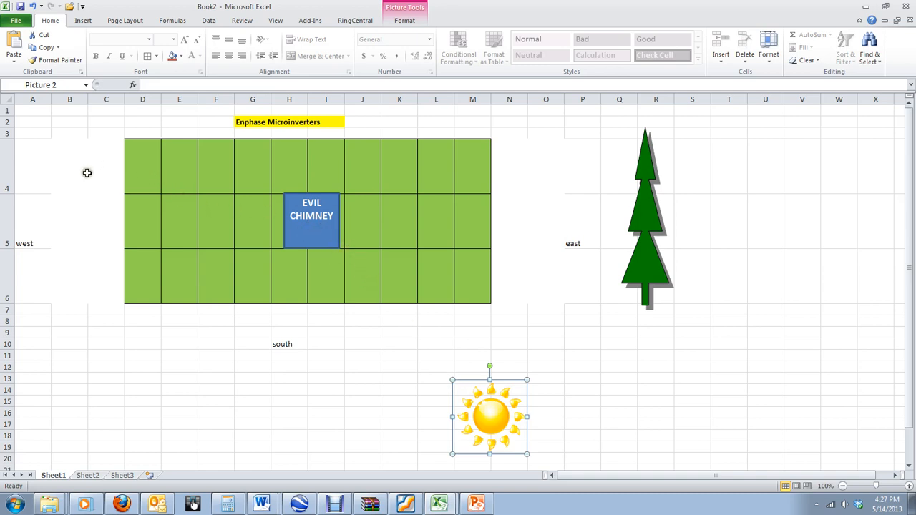
- Point out the empty blocks B4:C6 and N4:O6 on either side of the array, and the sun and chimney shapes
{"action": "left_click_drag", "start_coordinate": [82, 161], "coordinate": [102, 260]}
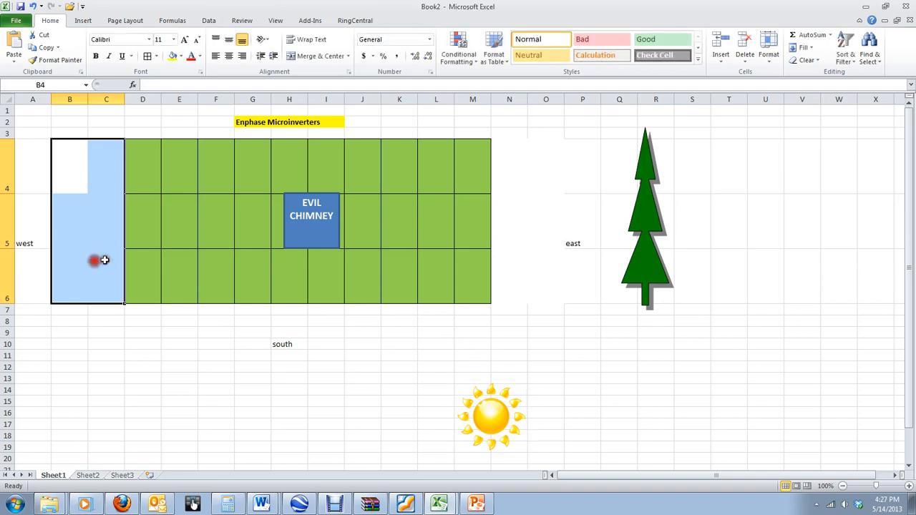
{"action": "left_click_drag", "start_coordinate": [506, 179], "coordinate": [544, 286]}
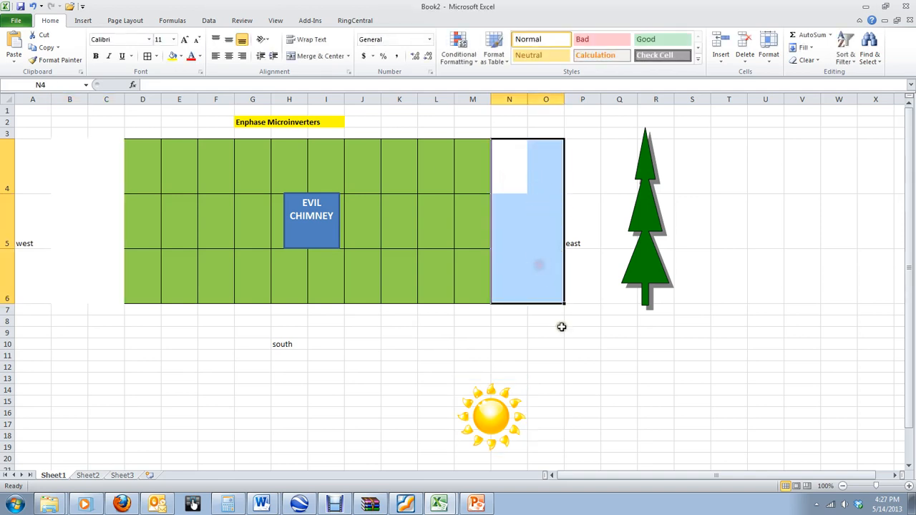
{"action": "left_click", "coordinate": [509, 417]}
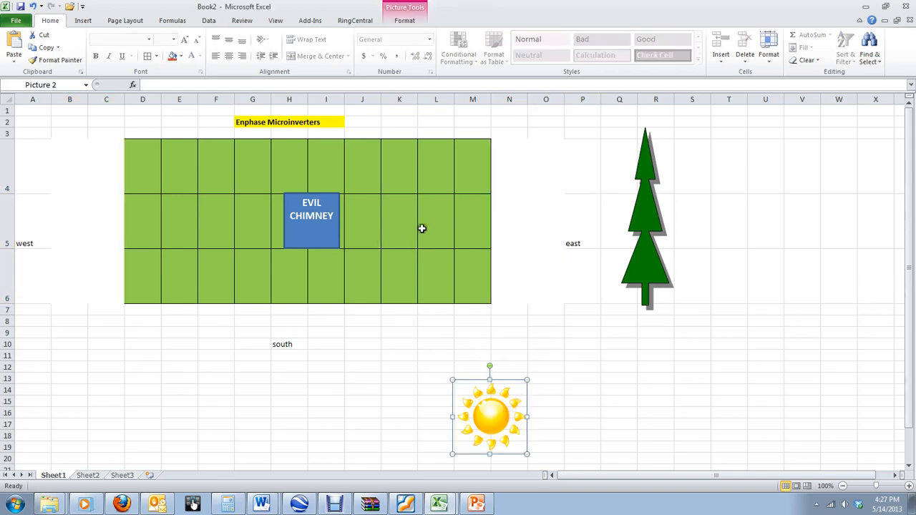
{"action": "left_click", "coordinate": [309, 227]}
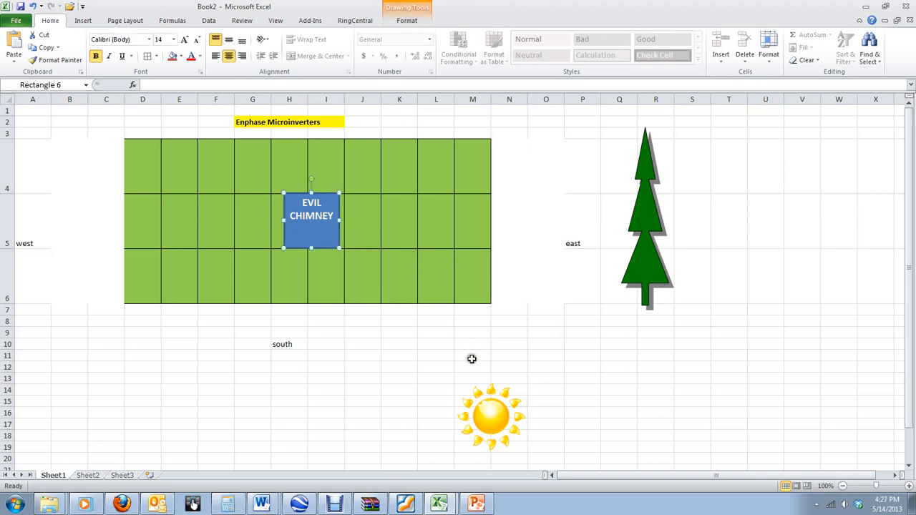
- Move the sun picture west over columns A and B, and bring it back southeast to columns T and U
{"action": "left_click", "coordinate": [489, 410]}
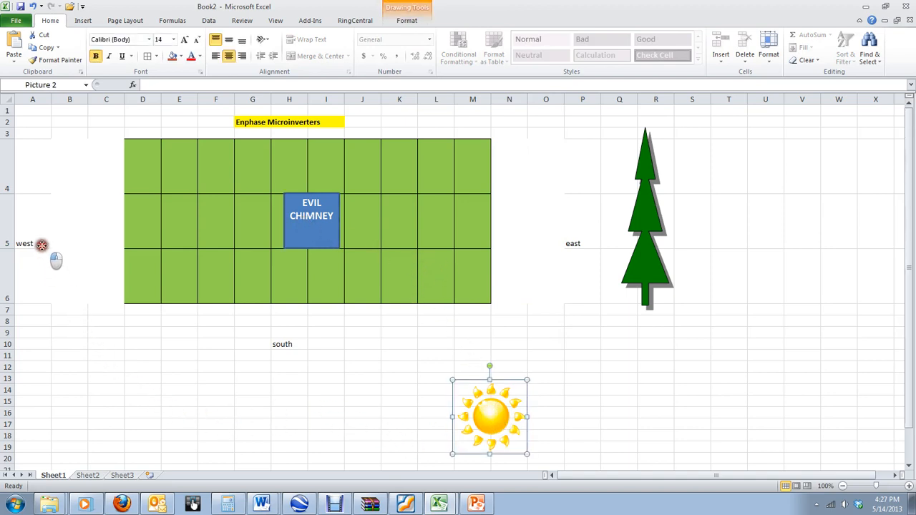
{"action": "left_click_drag", "start_coordinate": [489, 410], "coordinate": [42, 244]}
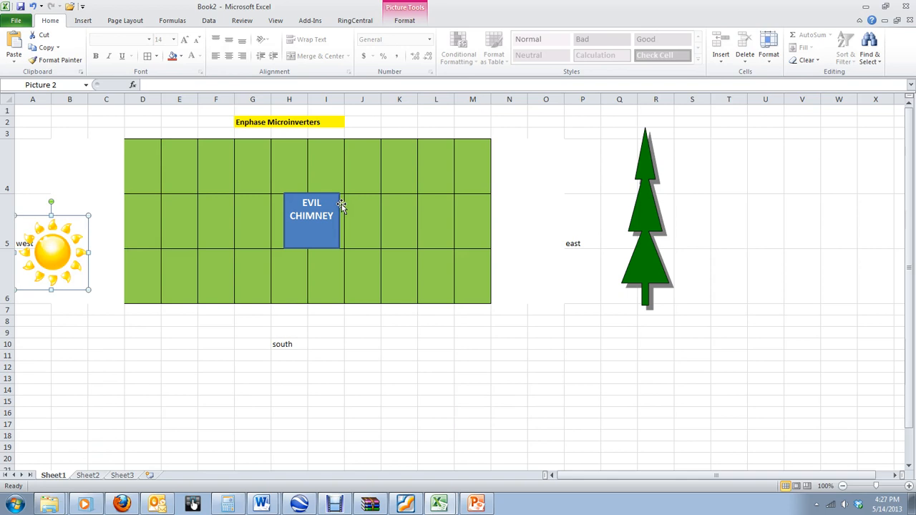
{"action": "left_click_drag", "start_coordinate": [567, 376], "coordinate": [759, 352]}
- Delete the Evil Chimney box and move the tree onto the green array over columns J and K
{"action": "left_click", "coordinate": [326, 231]}
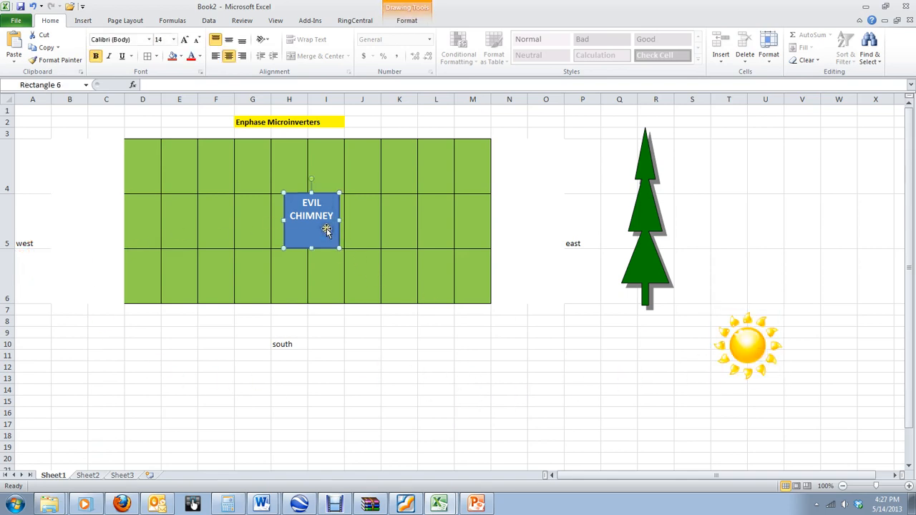
{"action": "key", "text": "Delete"}
{"action": "left_click", "coordinate": [602, 258]}
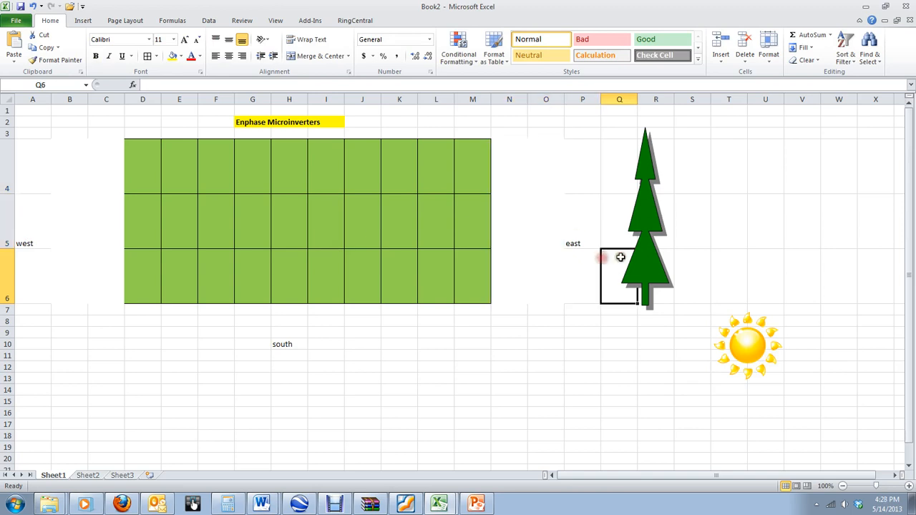
{"action": "left_click", "coordinate": [635, 243]}
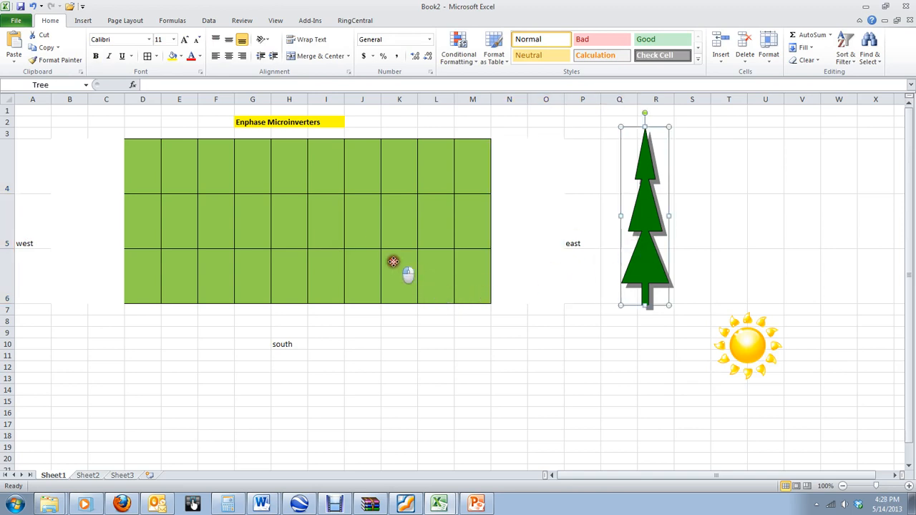
{"action": "left_click_drag", "start_coordinate": [383, 256], "coordinate": [380, 254]}
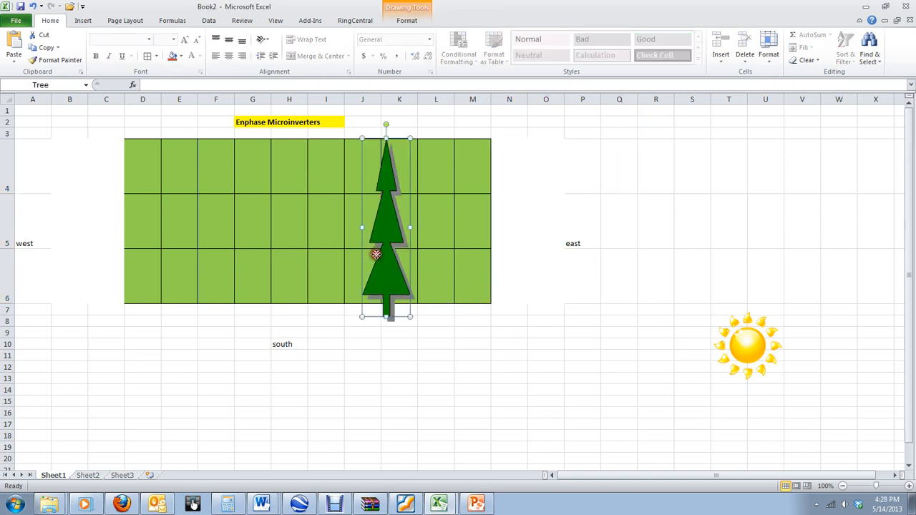
- Move the sun picture to columns N to P, southeast of the array, and rotate the tree so its tip leans northwest
{"action": "left_click_drag", "start_coordinate": [730, 341], "coordinate": [530, 431]}
{"action": "left_click", "coordinate": [389, 174]}
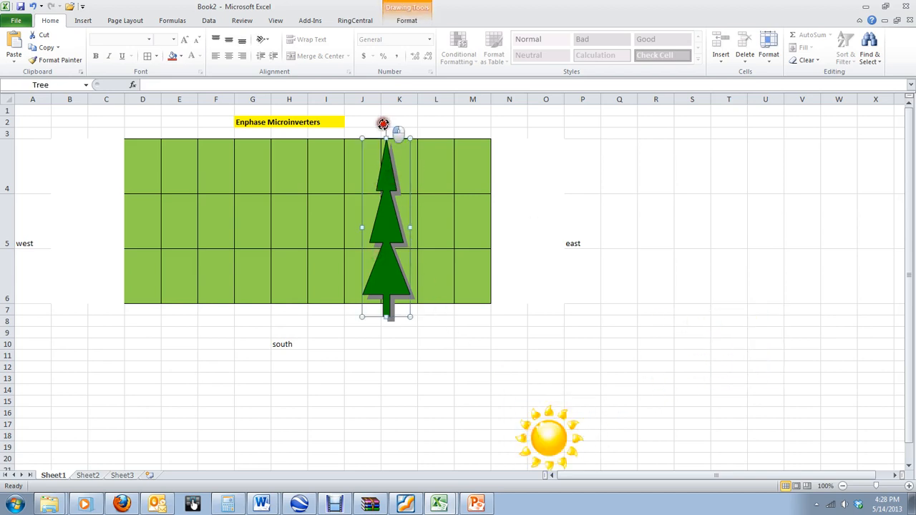
{"action": "left_click_drag", "start_coordinate": [384, 127], "coordinate": [353, 137]}
{"action": "left_click", "coordinate": [447, 269]}
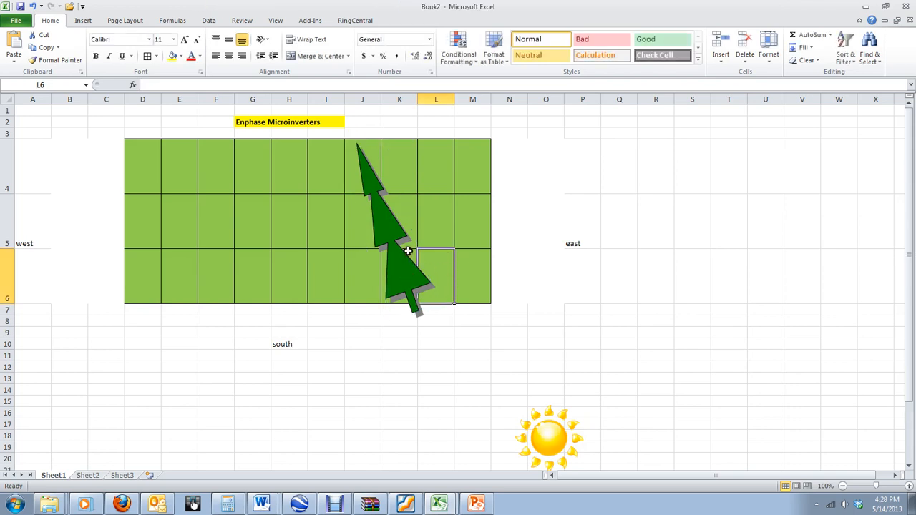
- Fill the cells shaded by the northwest-leaning tree, K6:L6, J5:K5 and J4:K4, with white
{"action": "left_click_drag", "start_coordinate": [408, 251], "coordinate": [423, 256]}
{"action": "left_click", "coordinate": [353, 224], "text": "ctrl"}
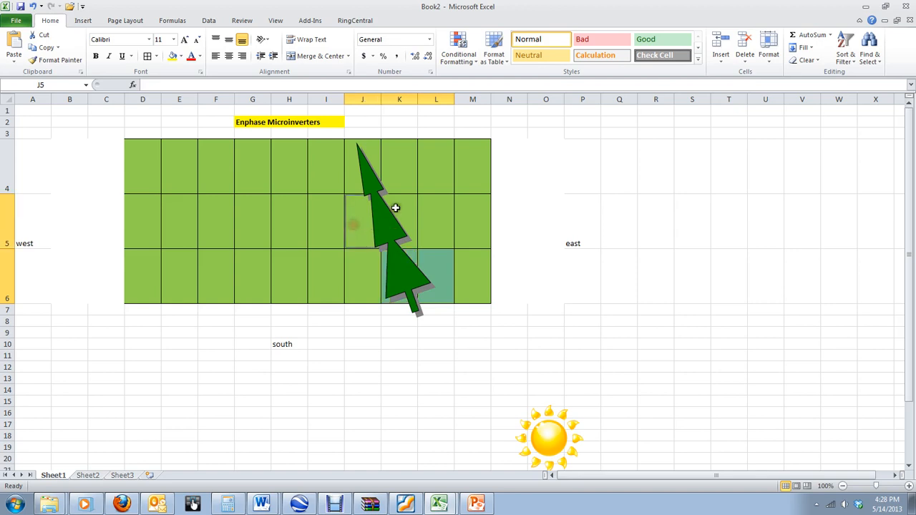
{"action": "left_click", "coordinate": [394, 205], "text": "ctrl"}
{"action": "left_click", "coordinate": [399, 164], "text": "ctrl"}
{"action": "left_click", "coordinate": [375, 152], "text": "ctrl"}
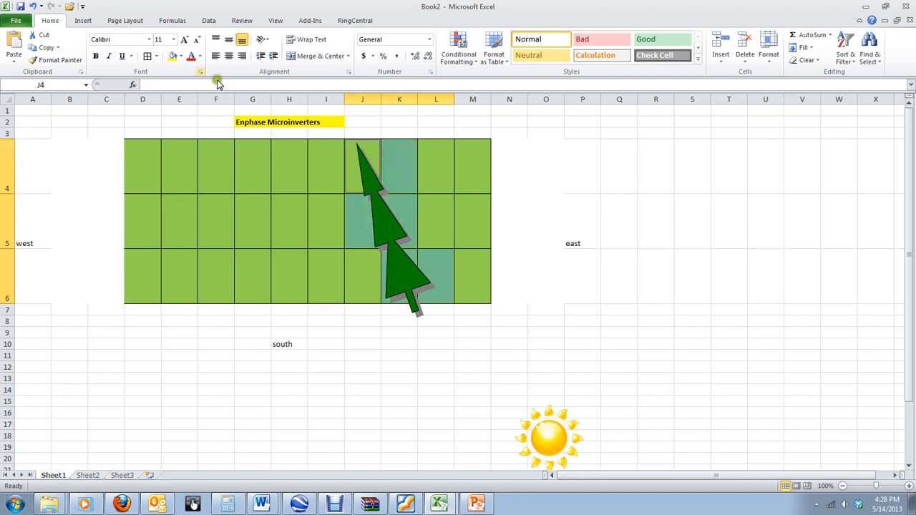
{"action": "left_click", "coordinate": [181, 56]}
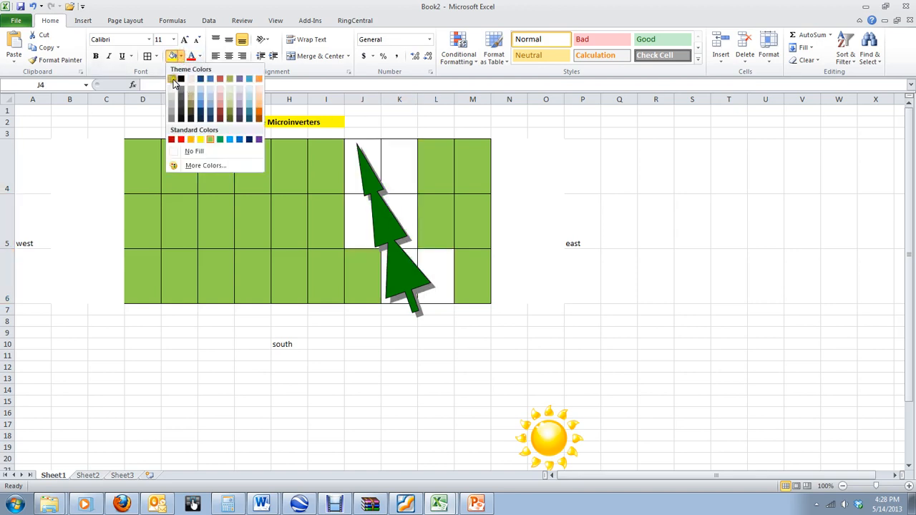
{"action": "left_click", "coordinate": [171, 79]}
{"action": "left_click", "coordinate": [531, 262]}
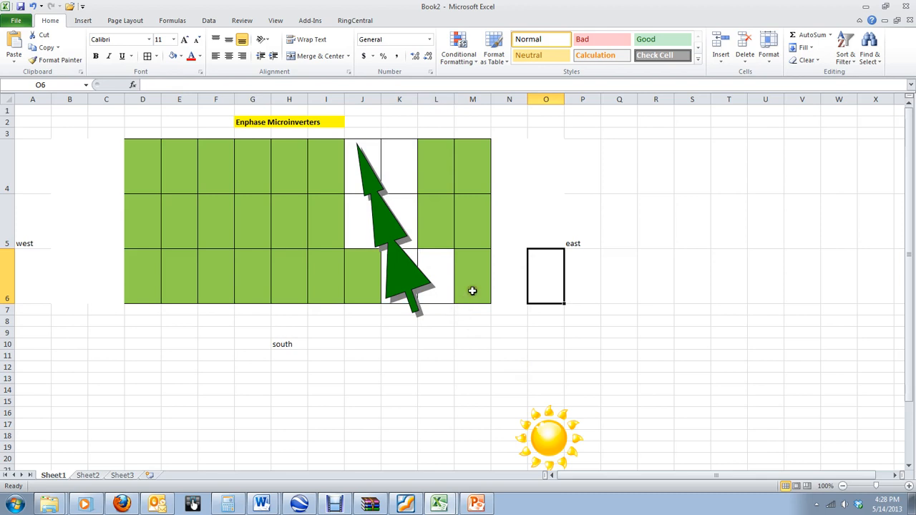
- Rotate the tree so its tip leans northeast, and move the sun picture southwest of the array to columns E to G
{"action": "left_click", "coordinate": [378, 219]}
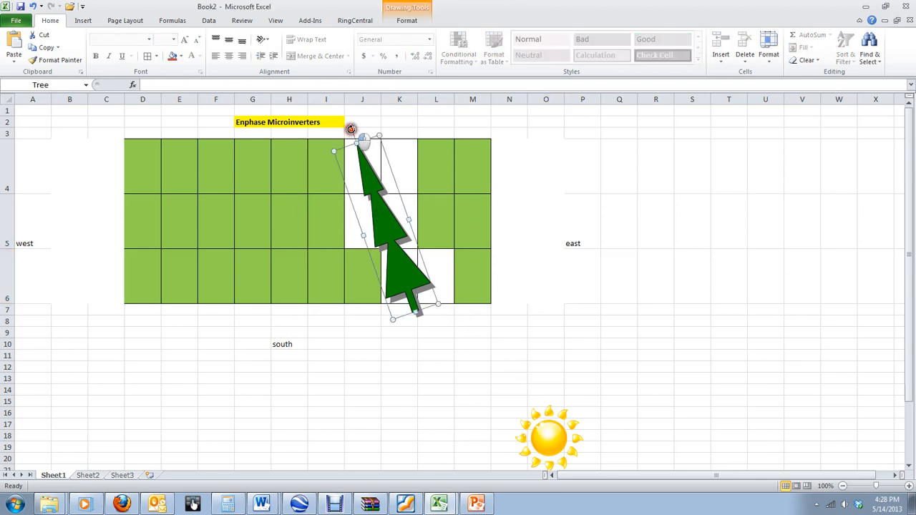
{"action": "left_click_drag", "start_coordinate": [444, 122], "coordinate": [448, 121]}
{"action": "left_click", "coordinate": [543, 436]}
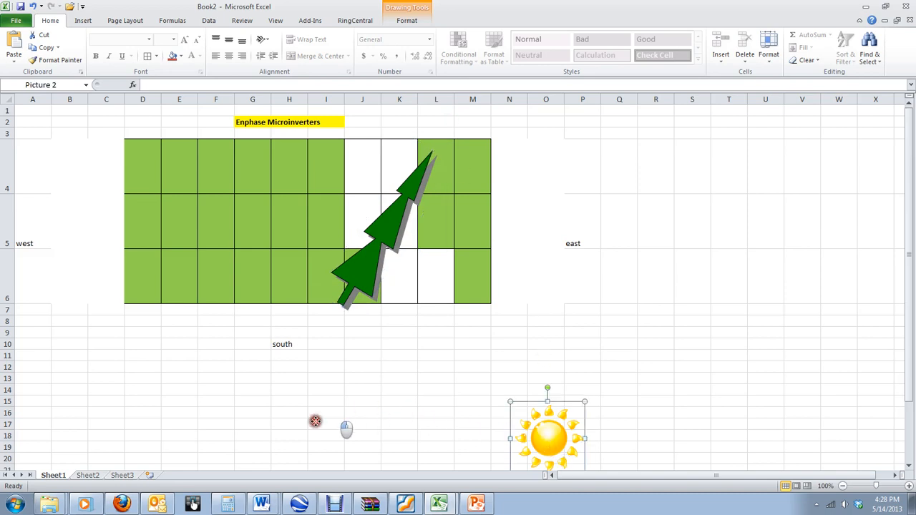
{"action": "left_click_drag", "start_coordinate": [217, 432], "coordinate": [215, 429]}
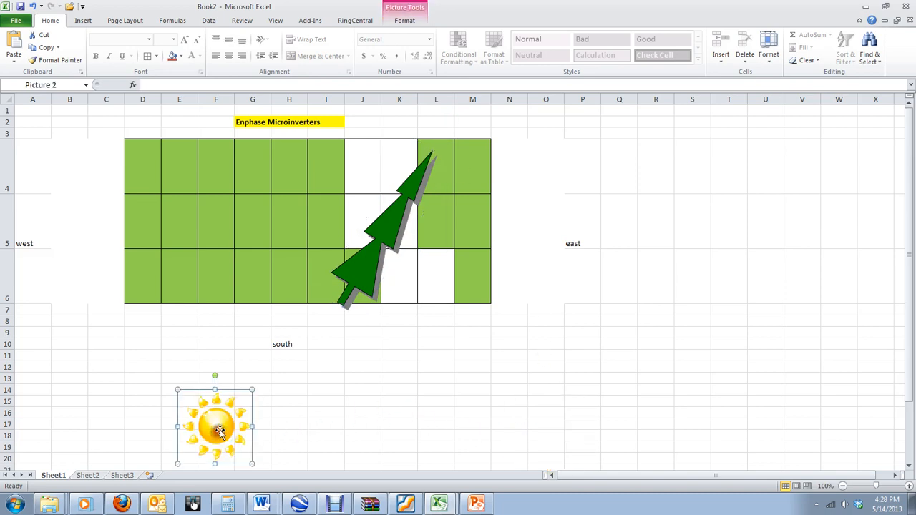
- Fill the cells newly shaded by the northeast-leaning tree, I6, J6, L5 and L4, with white
{"action": "left_click", "coordinate": [360, 302]}
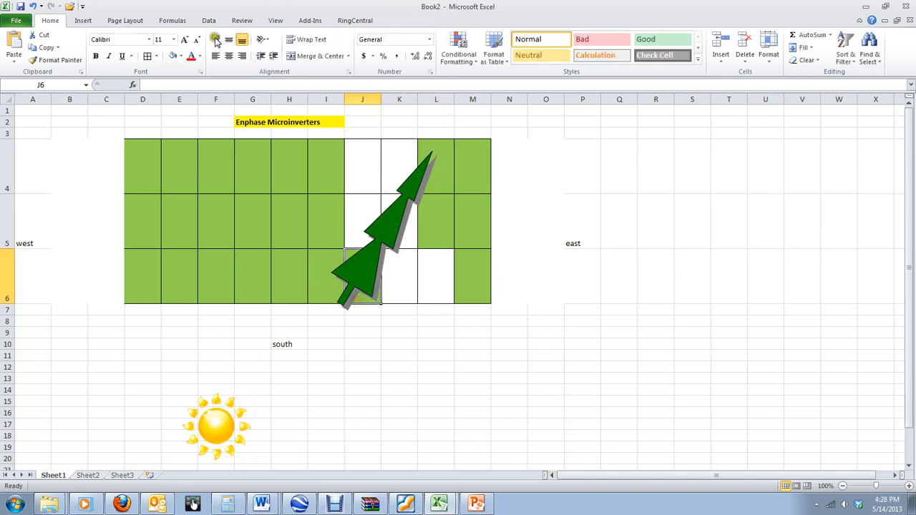
{"action": "left_click", "coordinate": [325, 266]}
{"action": "left_click", "coordinate": [434, 200], "text": "ctrl"}
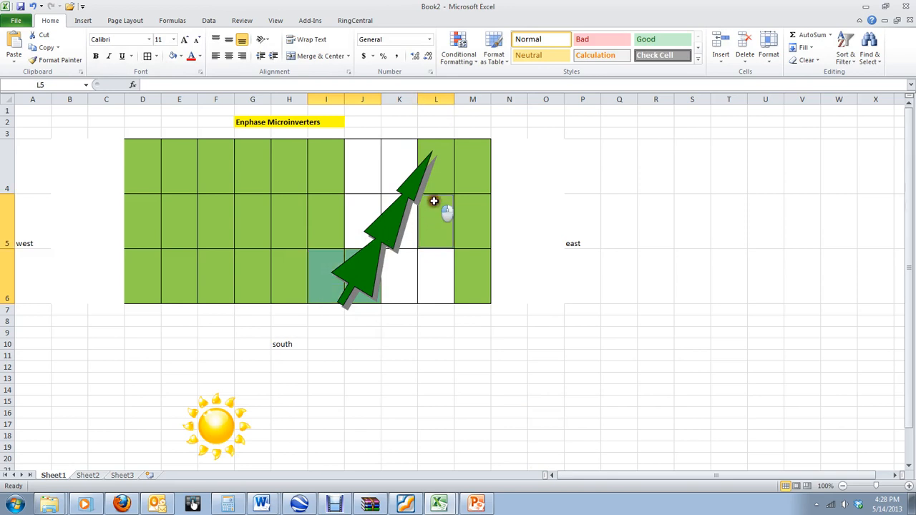
{"action": "left_click", "coordinate": [434, 175], "text": "ctrl"}
{"action": "left_click", "coordinate": [172, 57]}
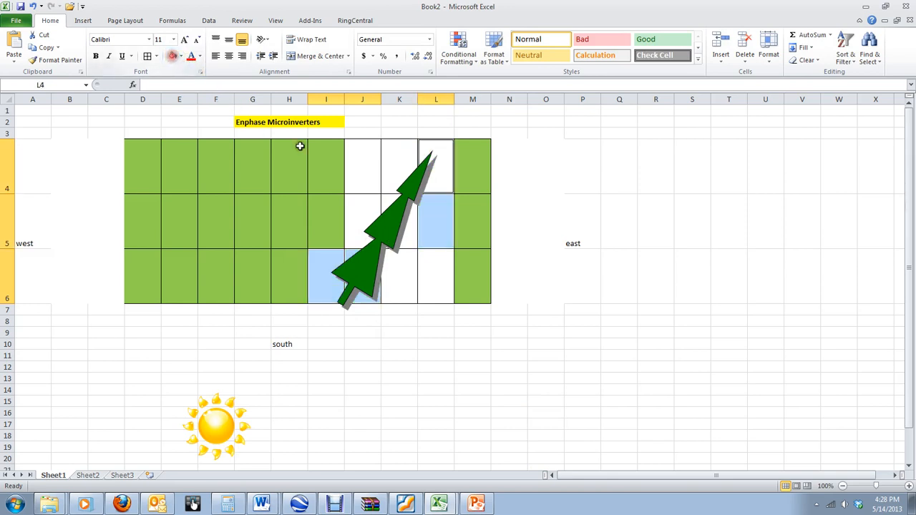
- Restore the green fill on cells J4 and L6, which the rotated tree no longer shades
{"action": "left_click", "coordinate": [362, 154]}
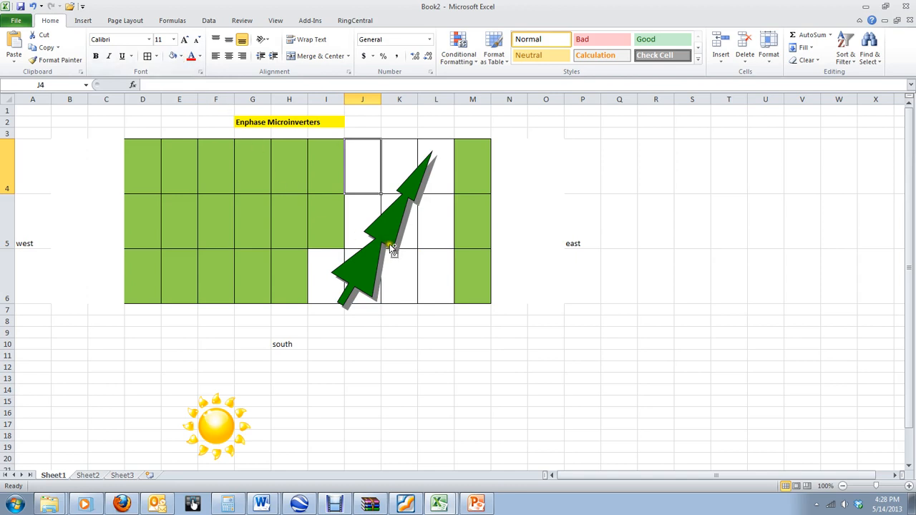
{"action": "left_click", "coordinate": [424, 266], "text": "ctrl"}
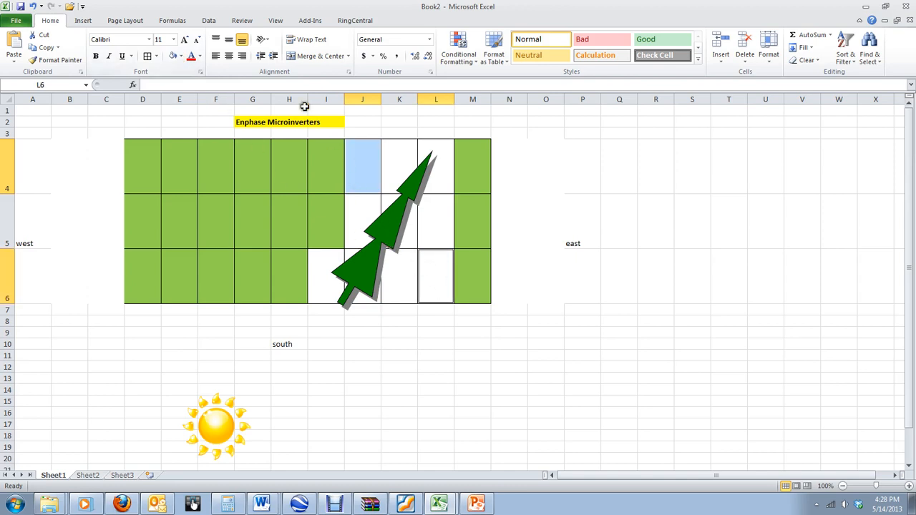
{"action": "left_click", "coordinate": [182, 57]}
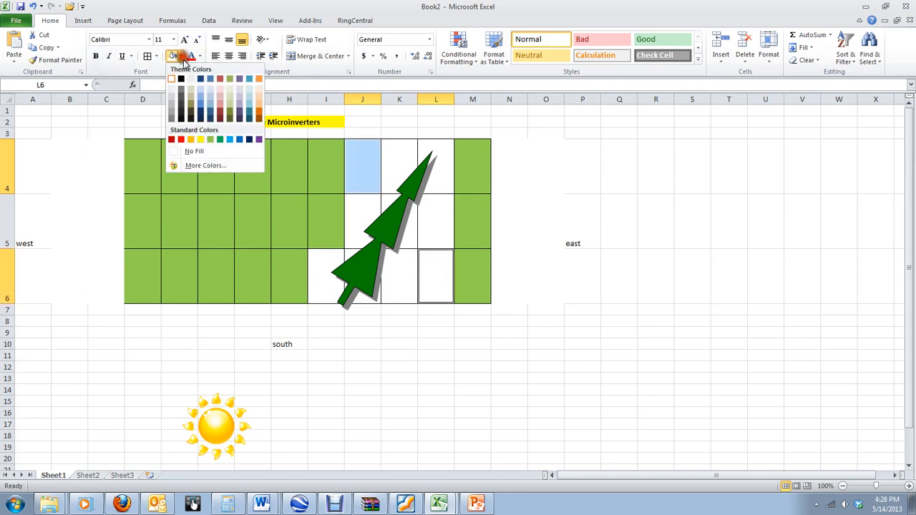
{"action": "left_click", "coordinate": [223, 135]}
{"action": "left_click", "coordinate": [512, 281]}
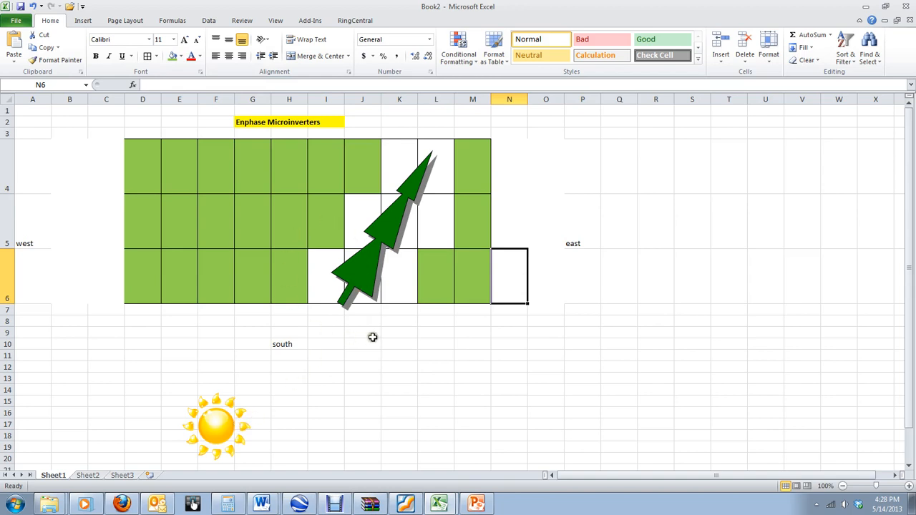
{"action": "left_click", "coordinate": [367, 266]}
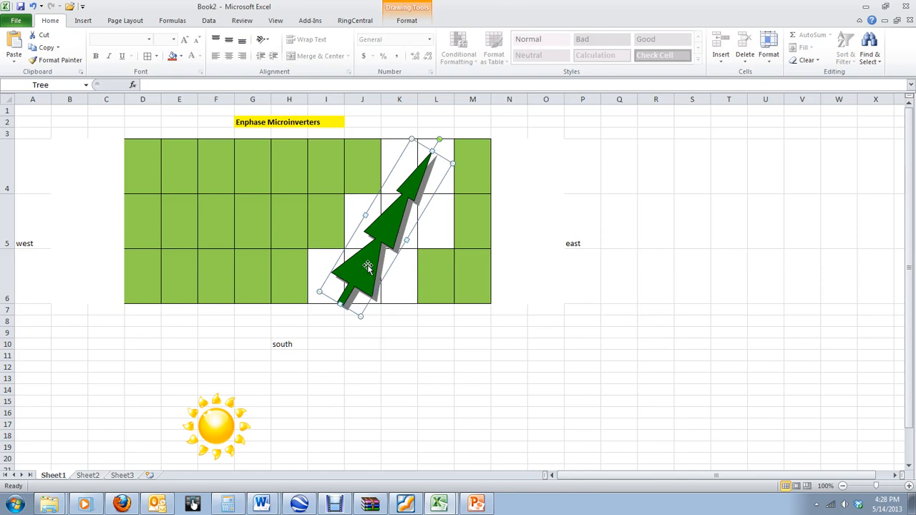
- Switch to Google Earth, examine the trees between the houses from above, and turn the aerial view north up
{"action": "left_click", "coordinate": [311, 502]}
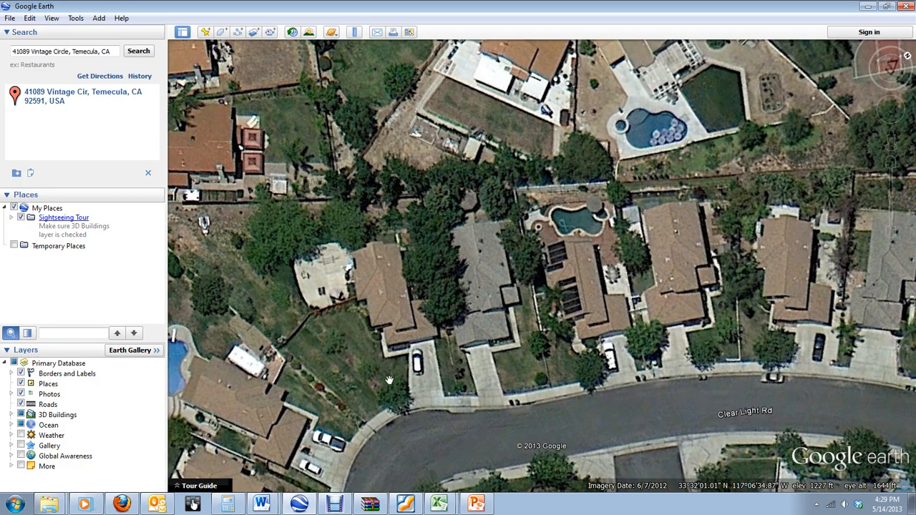
{"action": "scroll", "coordinate": [389, 379], "scroll_direction": "down", "scroll_amount": 2}
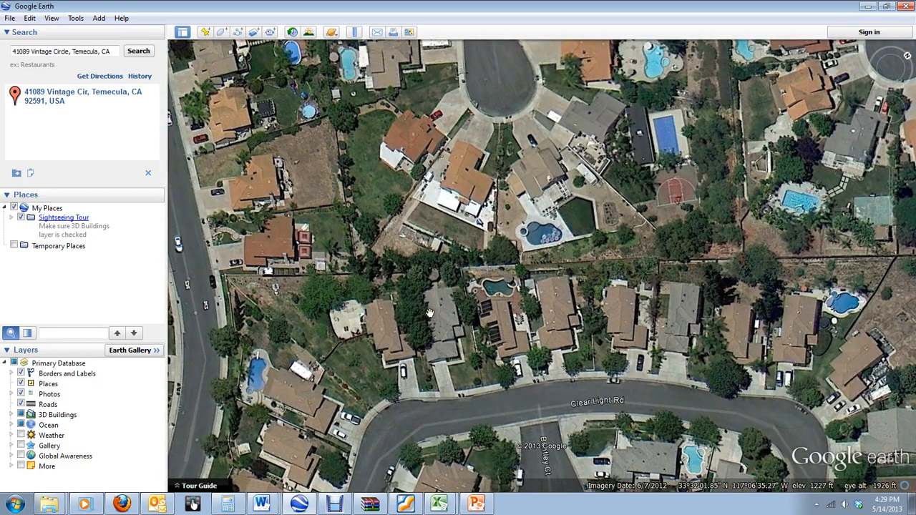
{"action": "scroll", "coordinate": [437, 346], "scroll_direction": "up", "scroll_amount": 1}
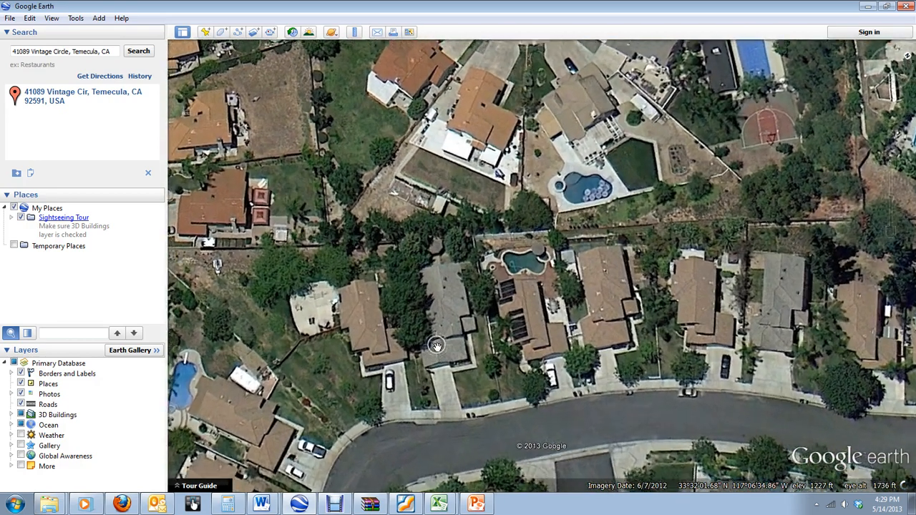
{"action": "scroll", "coordinate": [444, 349], "scroll_direction": "up", "scroll_amount": 1}
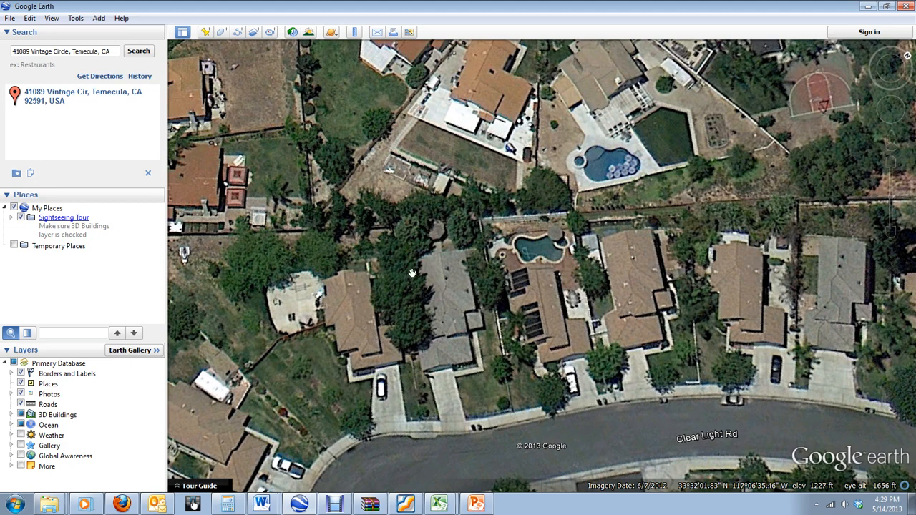
{"action": "left_click_drag", "start_coordinate": [906, 56], "coordinate": [895, 47]}
{"action": "left_click", "coordinate": [895, 48]}
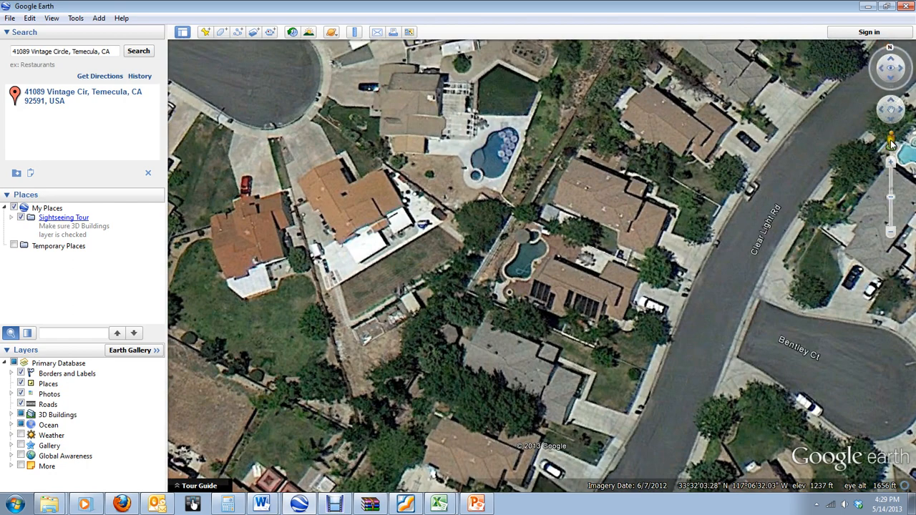
- Enter street view on the road by the houses and face the house with the tall trees beside it
{"action": "left_click_drag", "start_coordinate": [890, 140], "coordinate": [688, 412]}
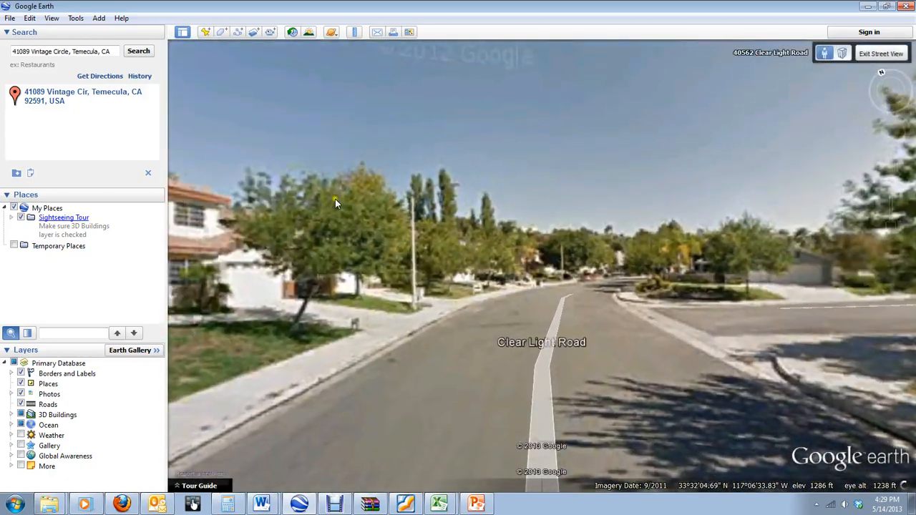
{"action": "left_click_drag", "start_coordinate": [296, 189], "coordinate": [644, 209]}
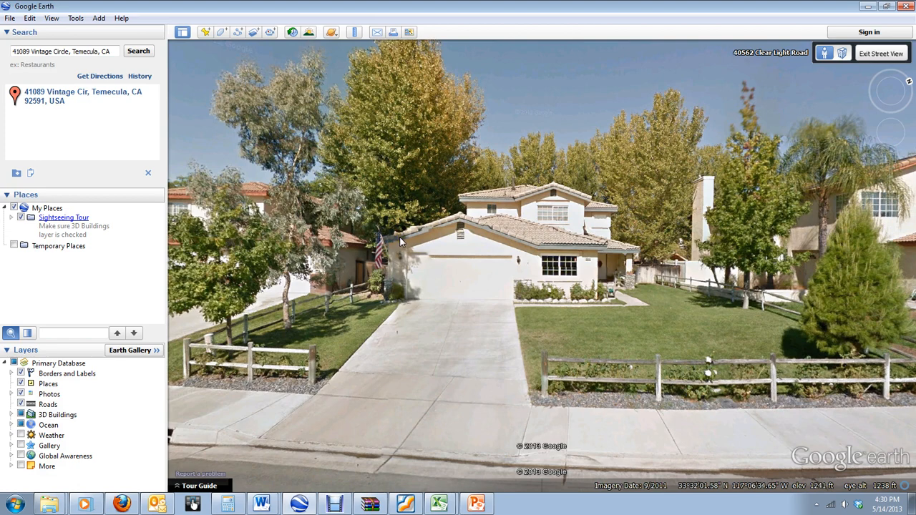
{"action": "left_click_drag", "start_coordinate": [400, 241], "coordinate": [421, 272]}
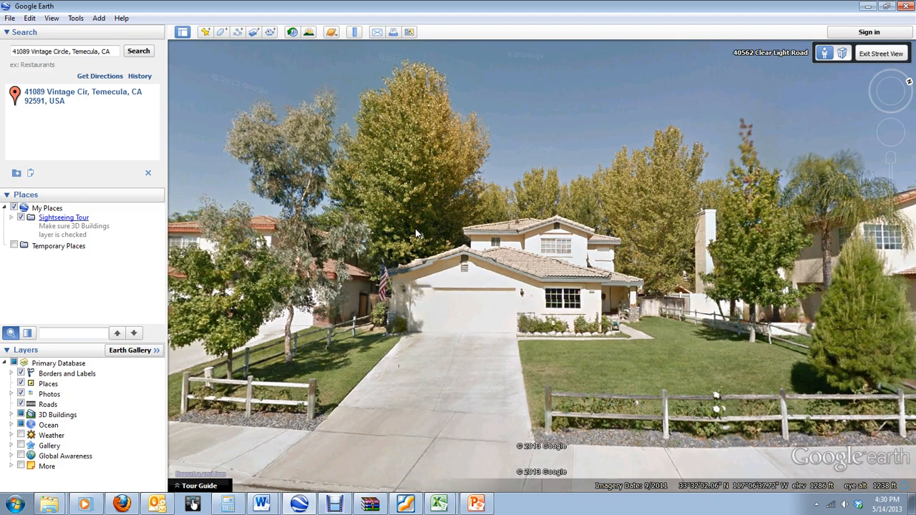
- Try to measure at the tall tree beside the house with the Ruler in street view, and close the Ruler
{"action": "left_click", "coordinate": [350, 36]}
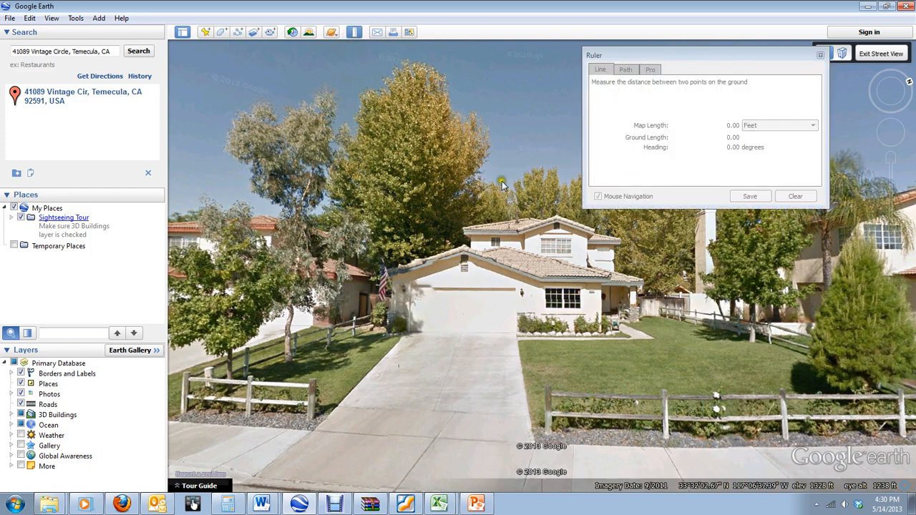
{"action": "left_click", "coordinate": [456, 227]}
{"action": "left_click_drag", "start_coordinate": [478, 227], "coordinate": [565, 247]}
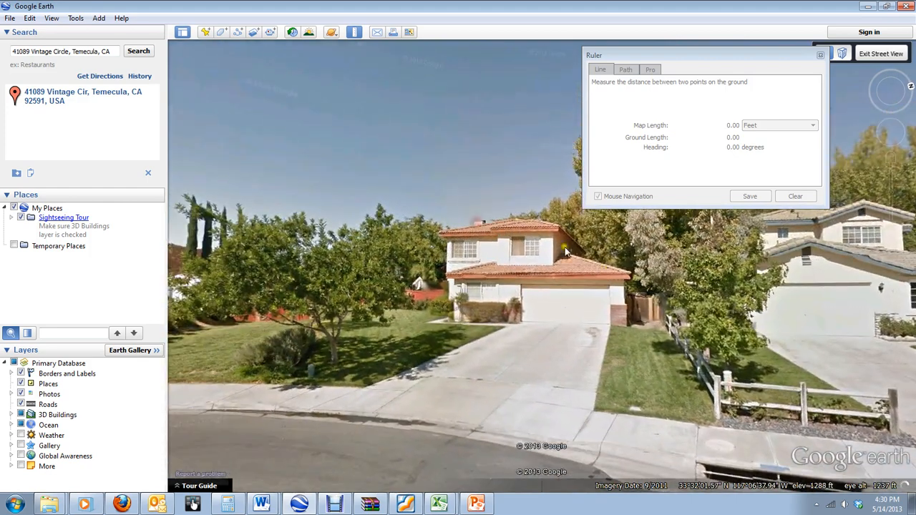
{"action": "left_click_drag", "start_coordinate": [628, 279], "coordinate": [402, 298]}
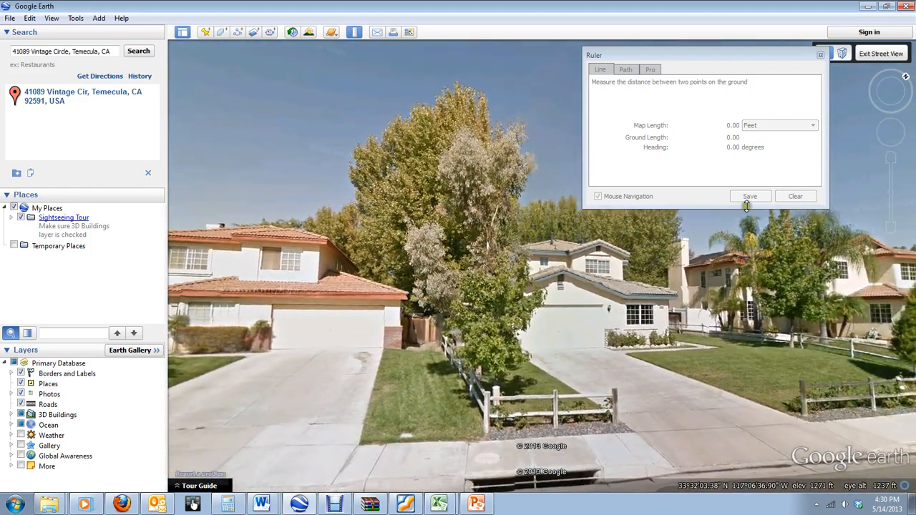
{"action": "left_click", "coordinate": [820, 56]}
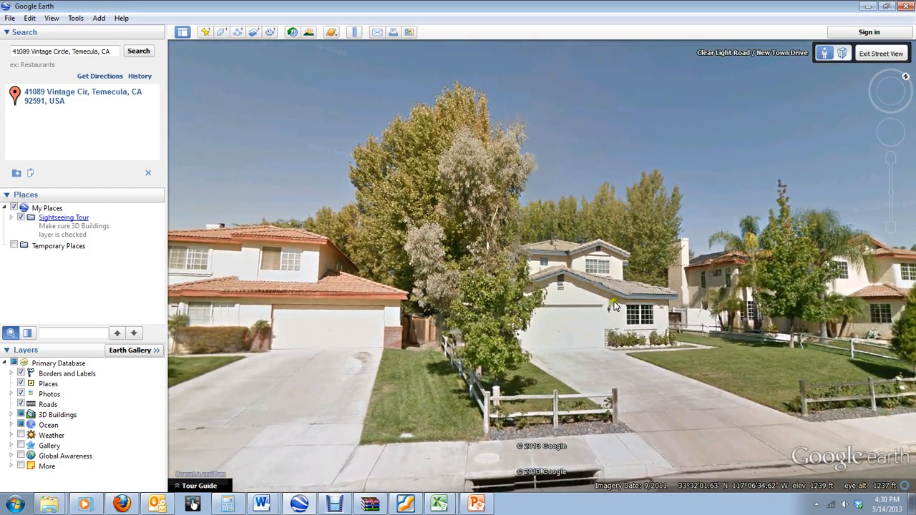
- Look along the street in street view and return to the front of the house with its trees and the nearby chimney
{"action": "left_click", "coordinate": [572, 311]}
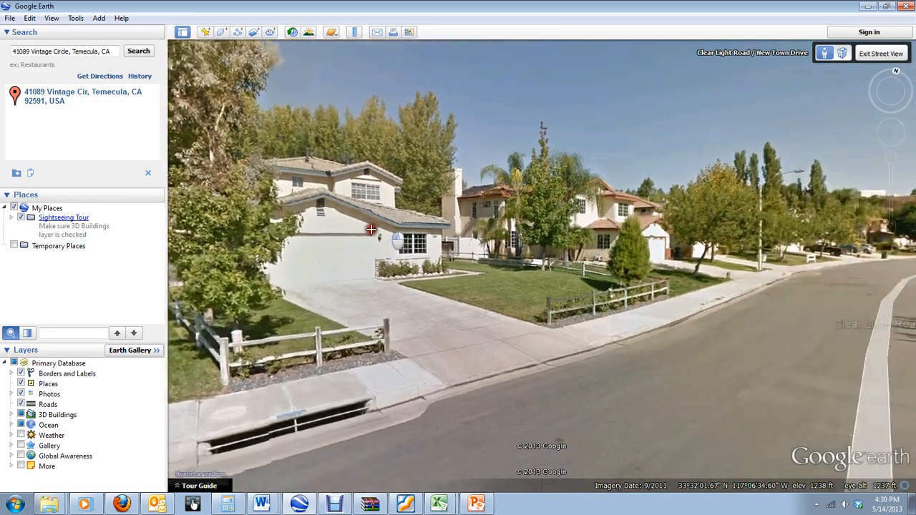
{"action": "left_click_drag", "start_coordinate": [372, 230], "coordinate": [351, 230]}
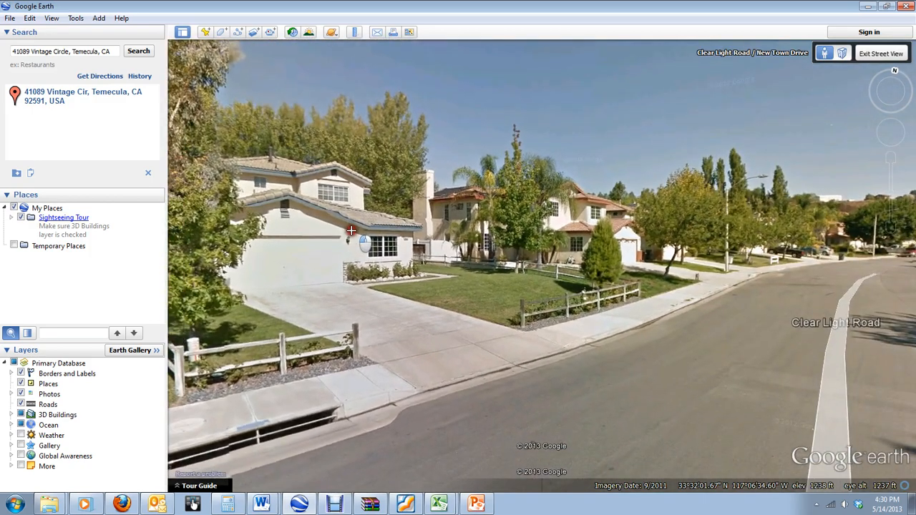
{"action": "double_click", "coordinate": [667, 244]}
{"action": "left_click_drag", "start_coordinate": [426, 238], "coordinate": [648, 221]}
{"action": "left_click_drag", "start_coordinate": [337, 210], "coordinate": [430, 281]}
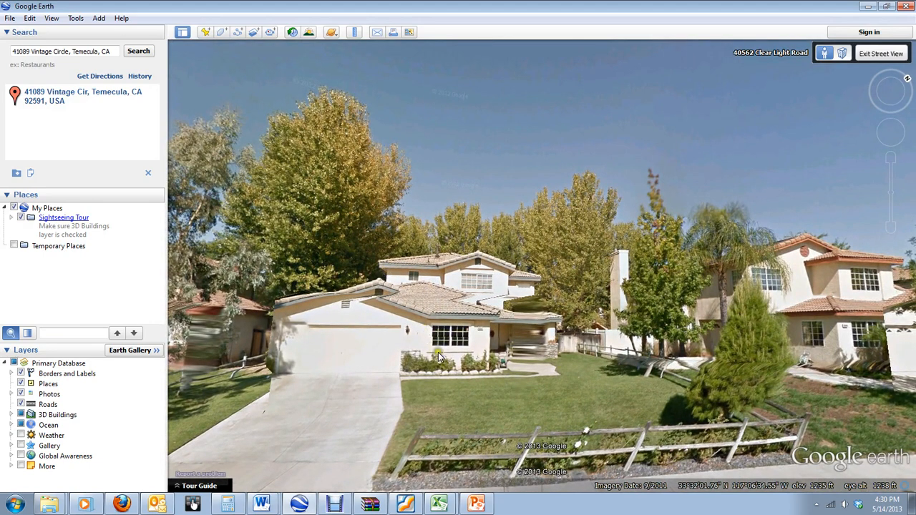
- Switch to the solar phenom training document in Word and bring up the Debut Video Capture Software window
{"action": "left_click", "coordinate": [272, 496]}
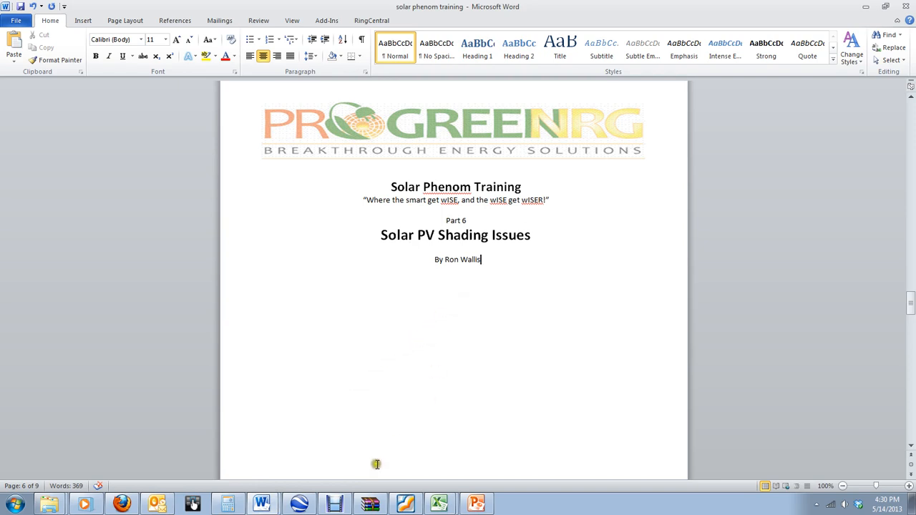
{"action": "left_click", "coordinate": [334, 504]}
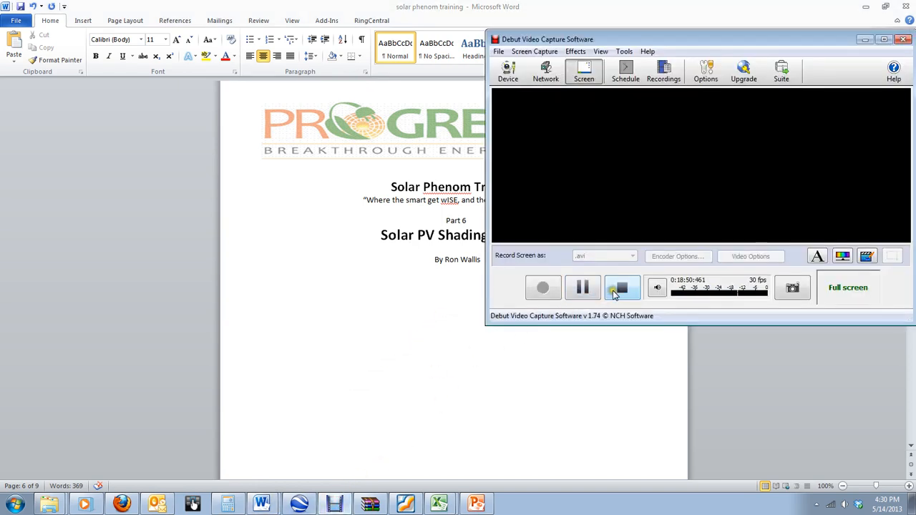